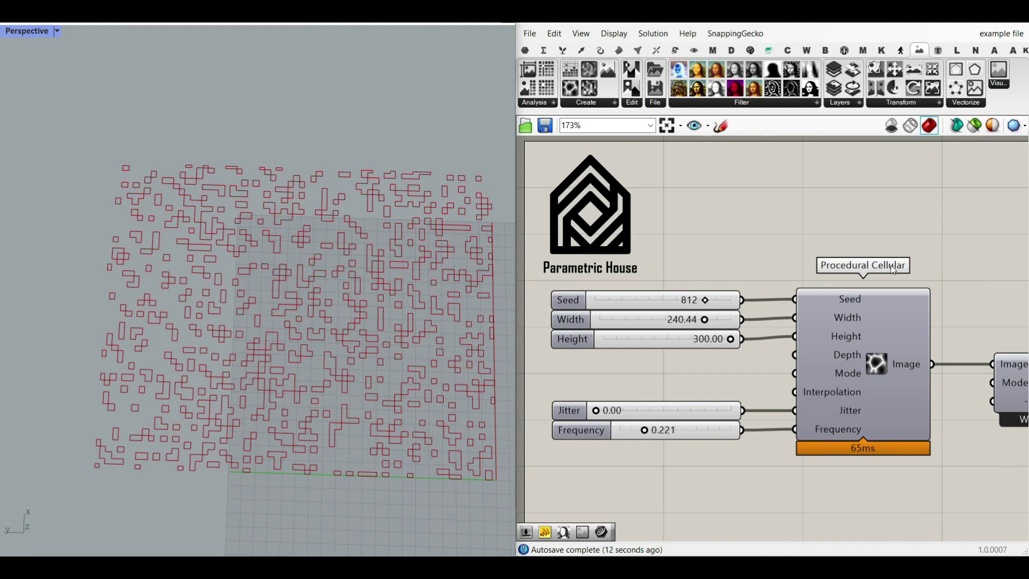
Set the Procedural Cellular sliders to Seed 494, Width 135.46 and Height 174.08.
{"action": "scroll", "coordinate": [893, 269], "scroll_direction": "up", "scroll_amount": 2}
{"action": "scroll", "coordinate": [837, 308], "scroll_direction": "down", "scroll_amount": 3}
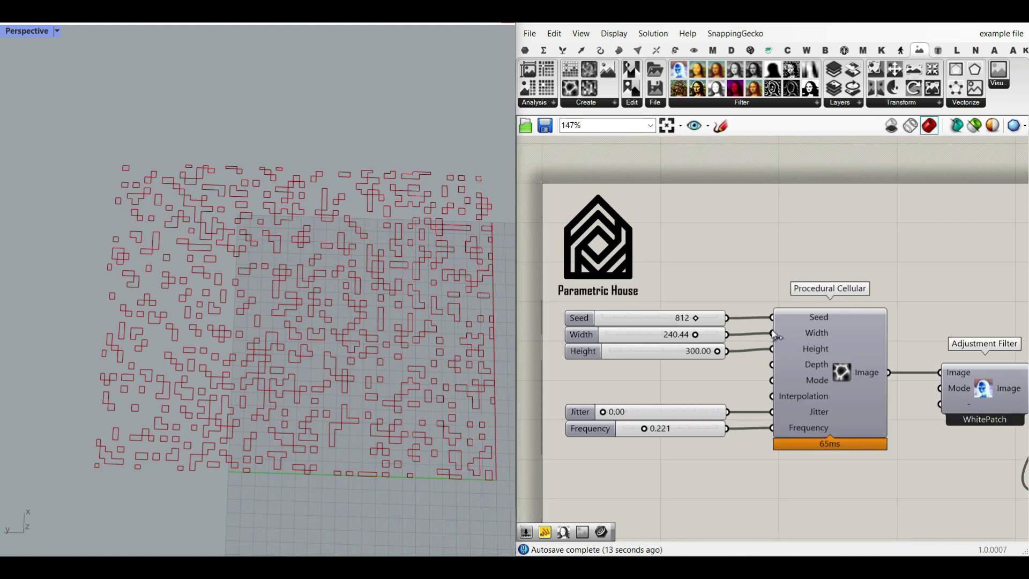
{"action": "mouse_move", "coordinate": [922, 55]}
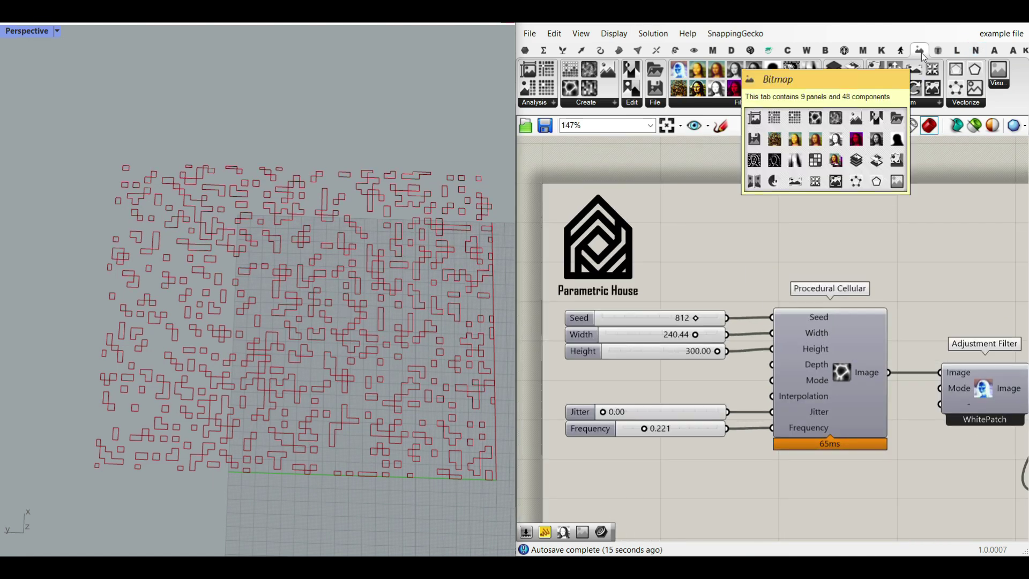
{"action": "scroll", "coordinate": [639, 348], "scroll_direction": "up", "scroll_amount": 4}
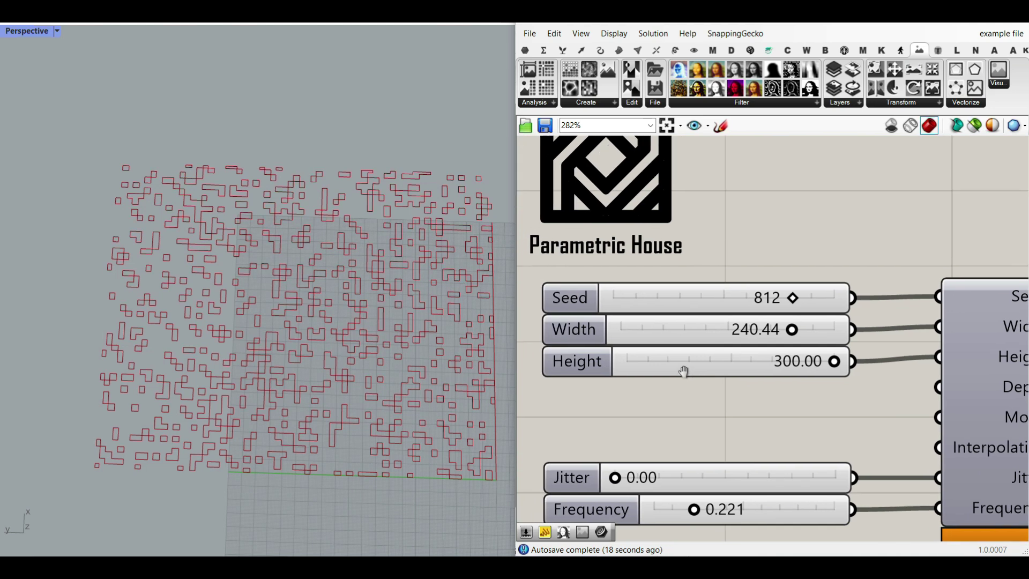
{"action": "left_click_drag", "start_coordinate": [785, 295], "coordinate": [721, 295]}
{"action": "left_click_drag", "start_coordinate": [790, 328], "coordinate": [720, 329]}
{"action": "left_click_drag", "start_coordinate": [831, 360], "coordinate": [744, 359]}
{"action": "right_click_drag", "start_coordinate": [485, 399], "coordinate": [347, 291], "text": "shift"}
{"action": "right_click_drag", "start_coordinate": [809, 489], "coordinate": [790, 418]}
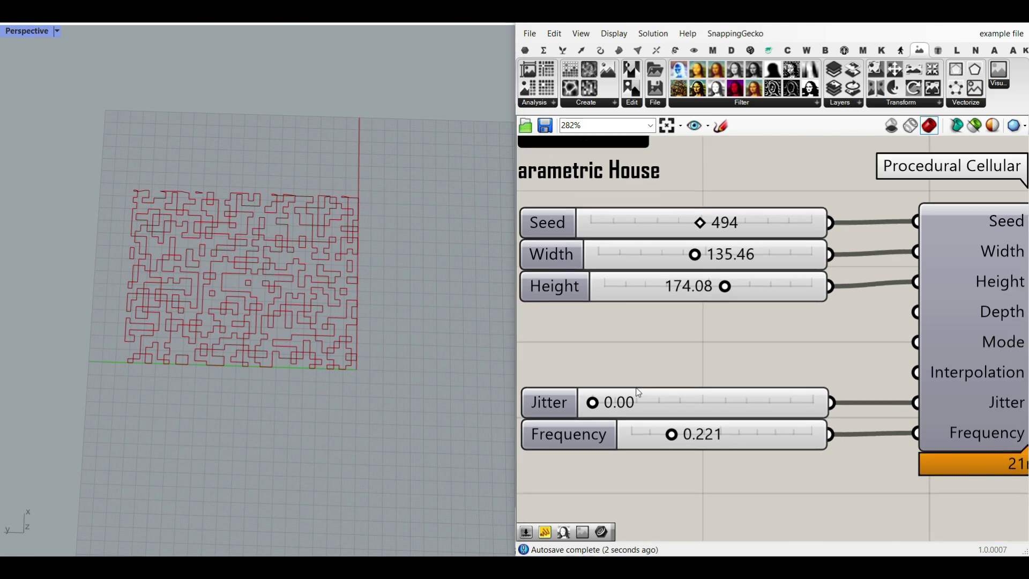
Keep the cellular pattern's Jitter at 0.00 and increase its Frequency.
{"action": "mouse_move", "coordinate": [595, 405]}
{"action": "left_mouse_down"}
{"action": "mouse_move", "coordinate": [741, 402]}
{"action": "mouse_move", "coordinate": [593, 402]}
{"action": "left_mouse_up"}
{"action": "scroll", "coordinate": [255, 327], "scroll_direction": "up", "scroll_amount": 4}
{"action": "right_click_drag", "start_coordinate": [255, 327], "coordinate": [250, 347], "text": "shift"}
{"action": "mouse_move", "coordinate": [687, 435]}
{"action": "left_mouse_down"}
{"action": "mouse_move", "coordinate": [663, 434]}
{"action": "mouse_move", "coordinate": [721, 434]}
{"action": "mouse_move", "coordinate": [704, 432]}
{"action": "left_mouse_up"}
Set the Trace Bitmap Alpha to 1.00 and inspect the traced curves up close.
{"action": "right_click_drag", "start_coordinate": [735, 365], "coordinate": [641, 344]}
{"action": "scroll", "coordinate": [642, 345], "scroll_direction": "down", "scroll_amount": 4}
{"action": "right_click_drag", "start_coordinate": [986, 372], "coordinate": [595, 339]}
{"action": "scroll", "coordinate": [705, 343], "scroll_direction": "up", "scroll_amount": 3}
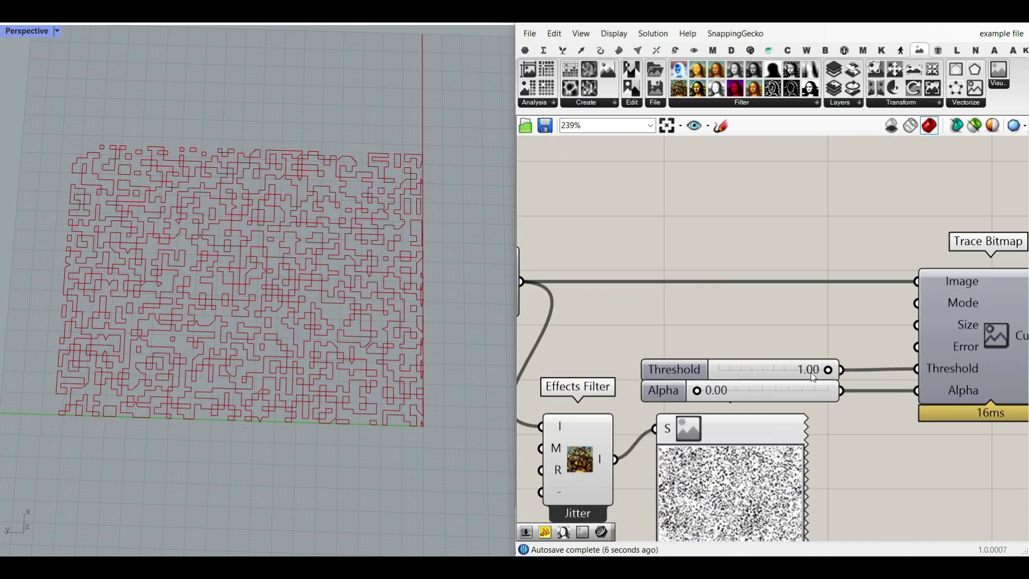
{"action": "left_click_drag", "start_coordinate": [677, 396], "coordinate": [847, 397]}
{"action": "scroll", "coordinate": [210, 328], "scroll_direction": "up", "scroll_amount": 4}
{"action": "right_click_drag", "start_coordinate": [215, 332], "coordinate": [258, 319], "text": "shift"}
{"action": "scroll", "coordinate": [300, 306], "scroll_direction": "down", "scroll_amount": 4}
{"action": "scroll", "coordinate": [257, 320], "scroll_direction": "up", "scroll_amount": 8}
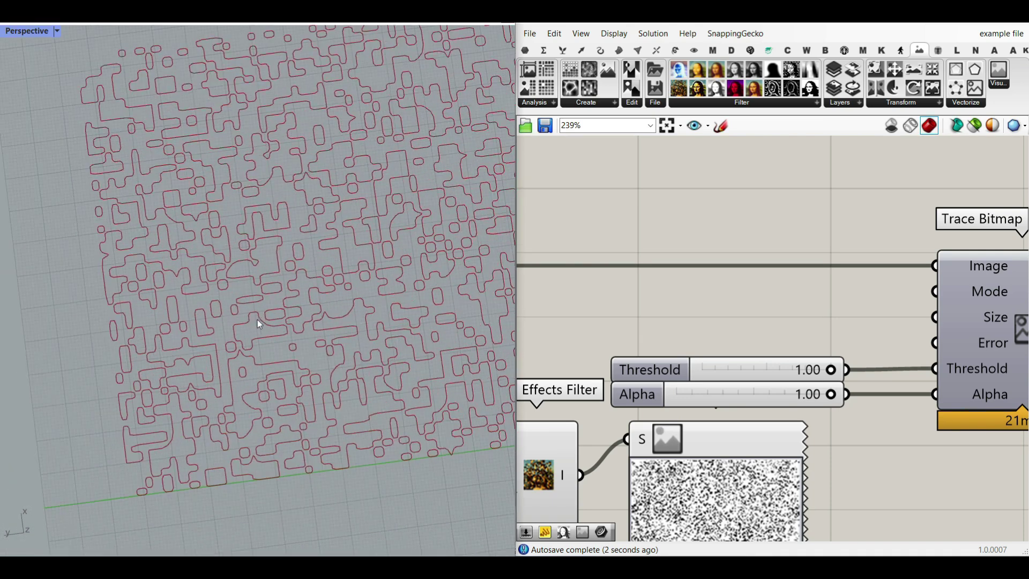
{"action": "scroll", "coordinate": [271, 338], "scroll_direction": "down", "scroll_amount": 5}
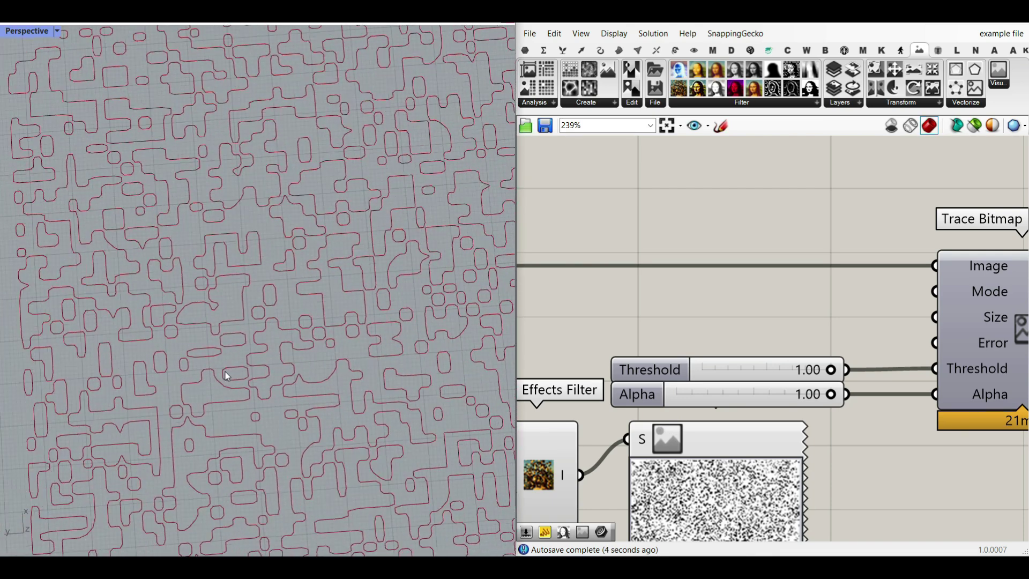
Enable the Offset Curve component that feeds Boundary Surfaces and inspect the filled pattern.
{"action": "right_click_drag", "start_coordinate": [780, 331], "coordinate": [665, 322]}
{"action": "scroll", "coordinate": [665, 322], "scroll_direction": "down", "scroll_amount": 4}
{"action": "right_click_drag", "start_coordinate": [703, 387], "coordinate": [504, 378]}
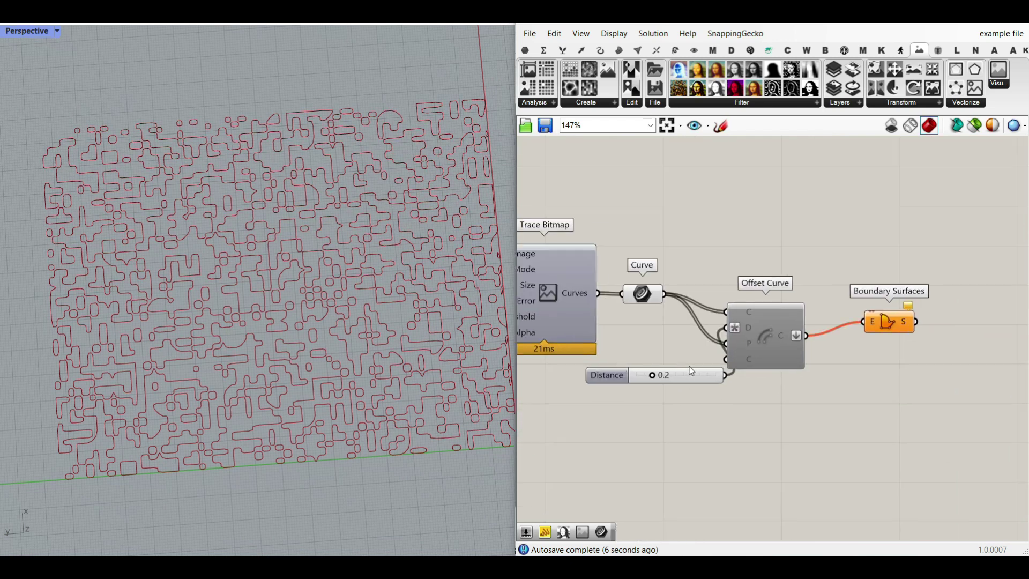
{"action": "scroll", "coordinate": [770, 336], "scroll_direction": "up", "scroll_amount": 3}
{"action": "right_click", "coordinate": [770, 334]}
{"action": "left_click", "coordinate": [786, 367]}
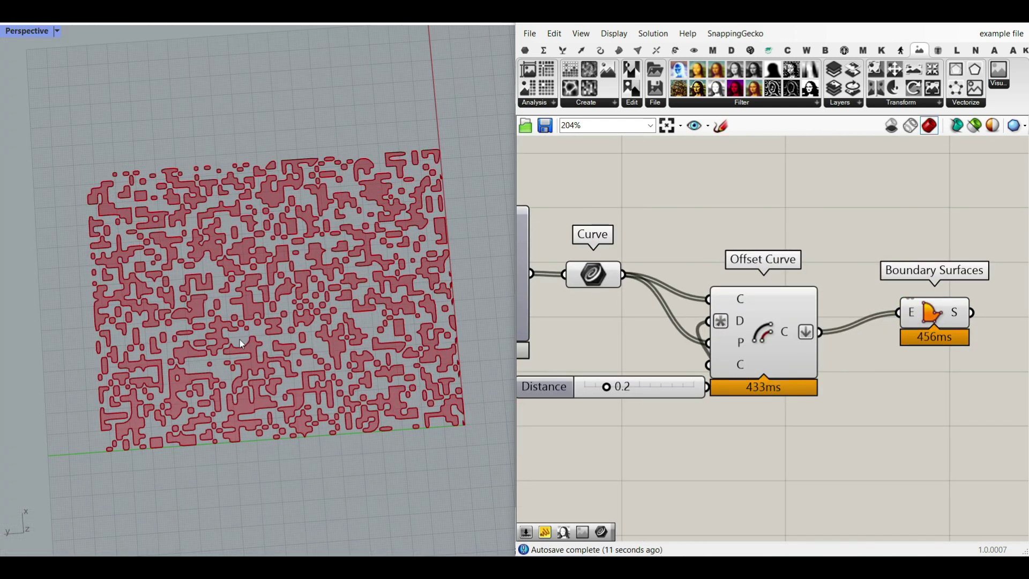
{"action": "scroll", "coordinate": [239, 343], "scroll_direction": "up", "scroll_amount": 6}
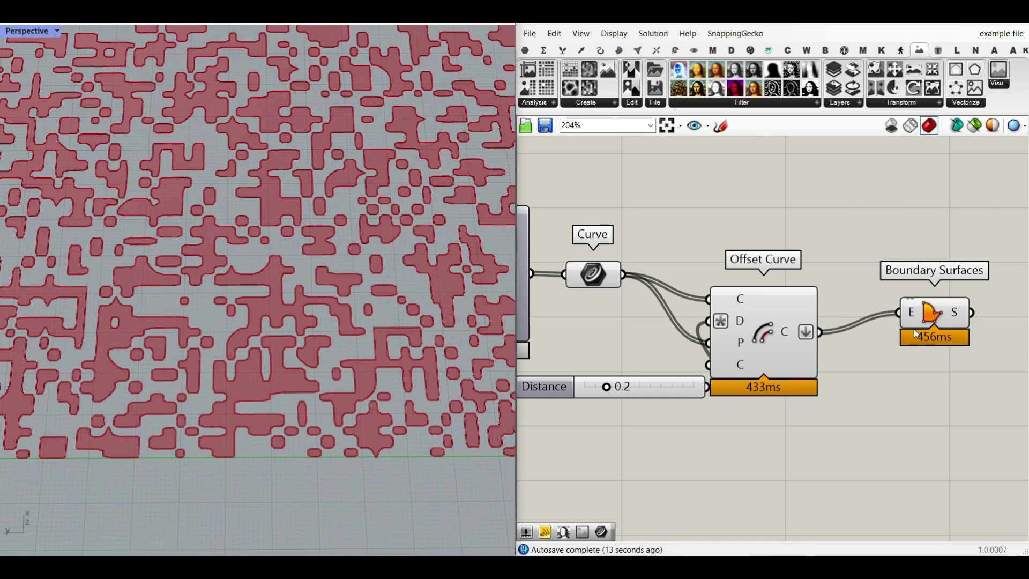
Bake the Boundary Surfaces output into the Rhino model.
{"action": "right_click", "coordinate": [960, 311]}
{"action": "left_click", "coordinate": [965, 335]}
{"action": "left_click", "coordinate": [935, 462]}
{"action": "scroll", "coordinate": [302, 387], "scroll_direction": "down", "scroll_amount": 6}
Select the baked surfaces and extrude them slightly upward with the gumball.
{"action": "left_click", "coordinate": [307, 319]}
{"action": "scroll", "coordinate": [295, 307], "scroll_direction": "up", "scroll_amount": 4}
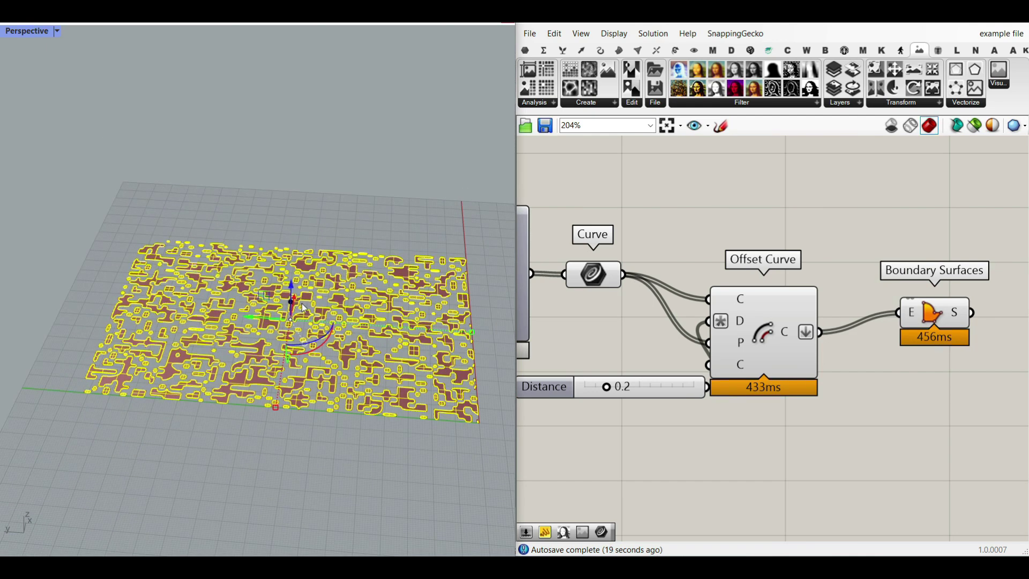
{"action": "right_click_drag", "start_coordinate": [302, 308], "coordinate": [269, 311]}
{"action": "left_click_drag", "start_coordinate": [270, 303], "coordinate": [270, 297]}
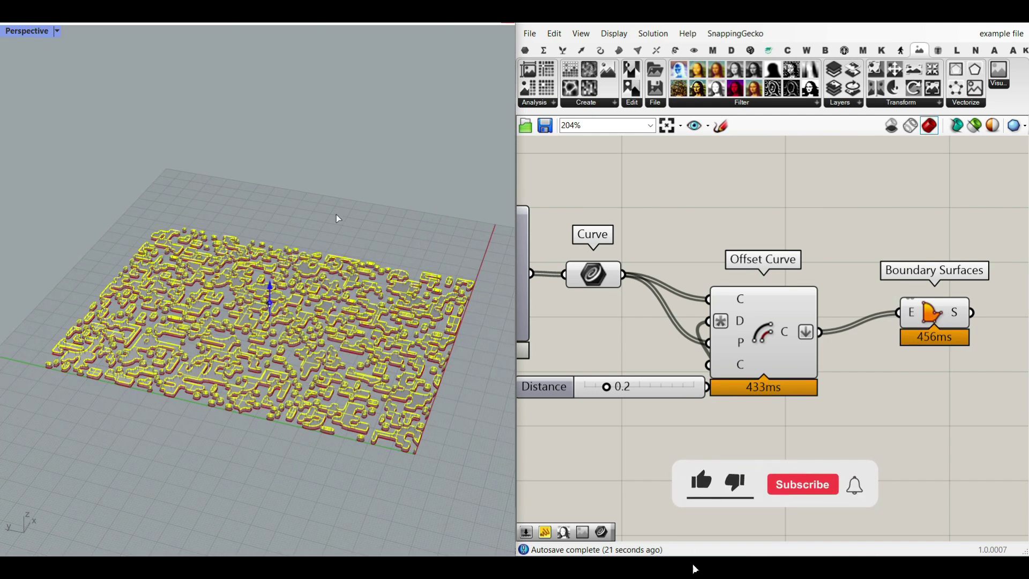
Deselect the extruded pattern and switch the Perspective viewport to the Rendered display mode.
{"action": "left_click", "coordinate": [347, 236]}
{"action": "right_click_drag", "start_coordinate": [347, 235], "coordinate": [312, 328]}
{"action": "scroll", "coordinate": [313, 328], "scroll_direction": "up", "scroll_amount": 4}
{"action": "left_click", "coordinate": [56, 31]}
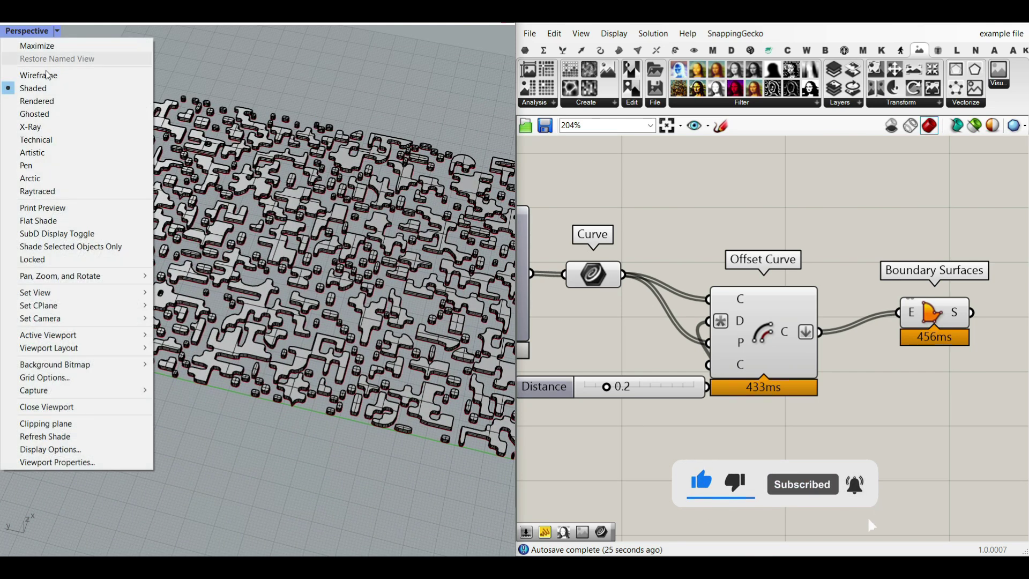
{"action": "left_click", "coordinate": [56, 101]}
{"action": "scroll", "coordinate": [258, 268], "scroll_direction": "down", "scroll_amount": 2}
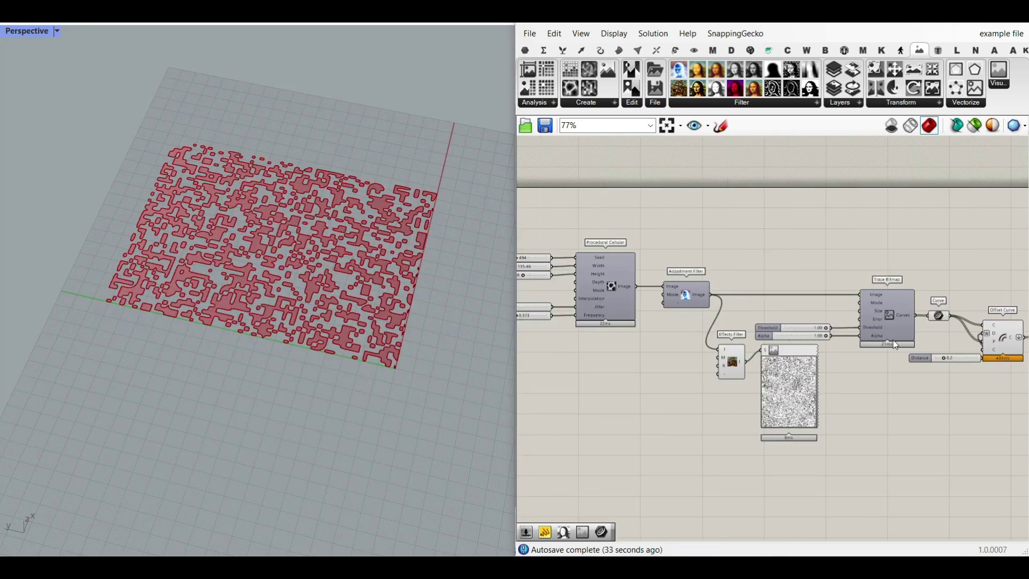
Delete the example definition's components, leaving only the Parametric House logo on the canvas.
{"action": "scroll", "coordinate": [859, 332], "scroll_direction": "down", "scroll_amount": 3}
{"action": "left_click_drag", "start_coordinate": [931, 403], "coordinate": [616, 294]}
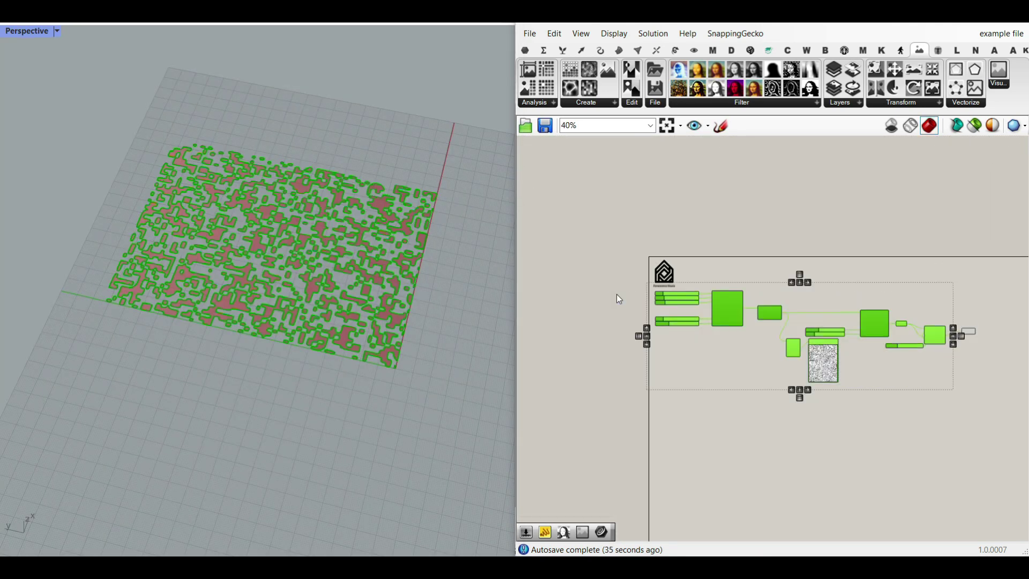
{"action": "key", "text": "Delete"}
{"action": "scroll", "coordinate": [673, 286], "scroll_direction": "up", "scroll_amount": 5}
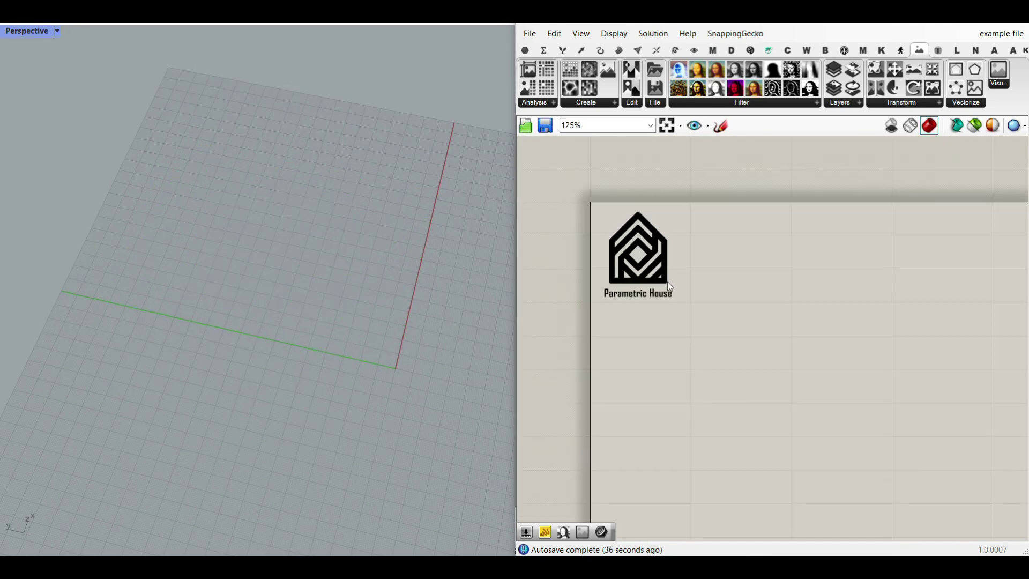
Open the Bitmap+ plugin folder inside Grasshopper's Libraries folder.
{"action": "left_click", "coordinate": [532, 35]}
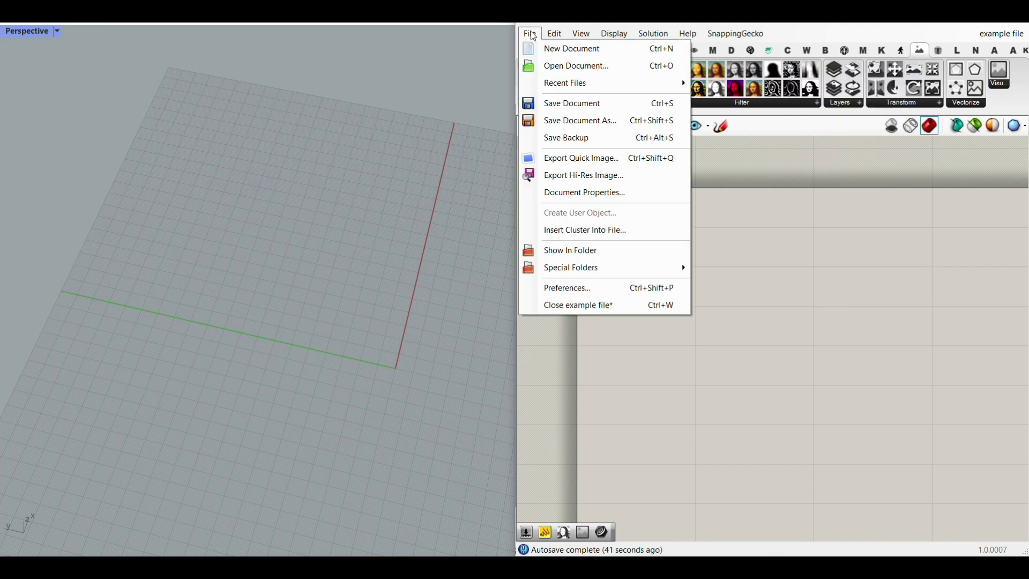
{"action": "mouse_move", "coordinate": [614, 271]}
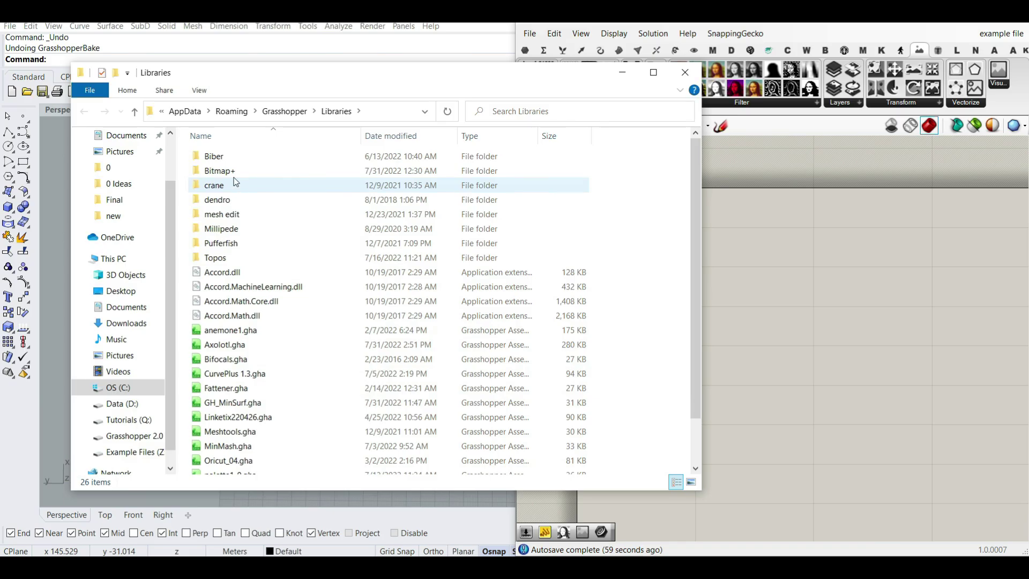
{"action": "double_click", "coordinate": [218, 171]}
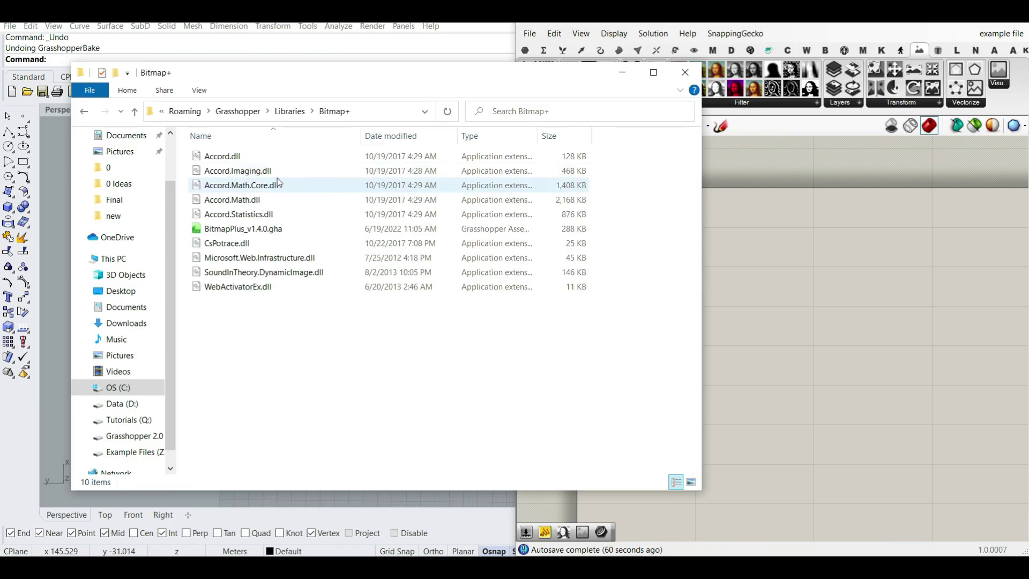
Check the file properties of BitmapPlus_v1.4.0.gha for a blocked state, then close the plugin folder.
{"action": "right_click", "coordinate": [245, 229]}
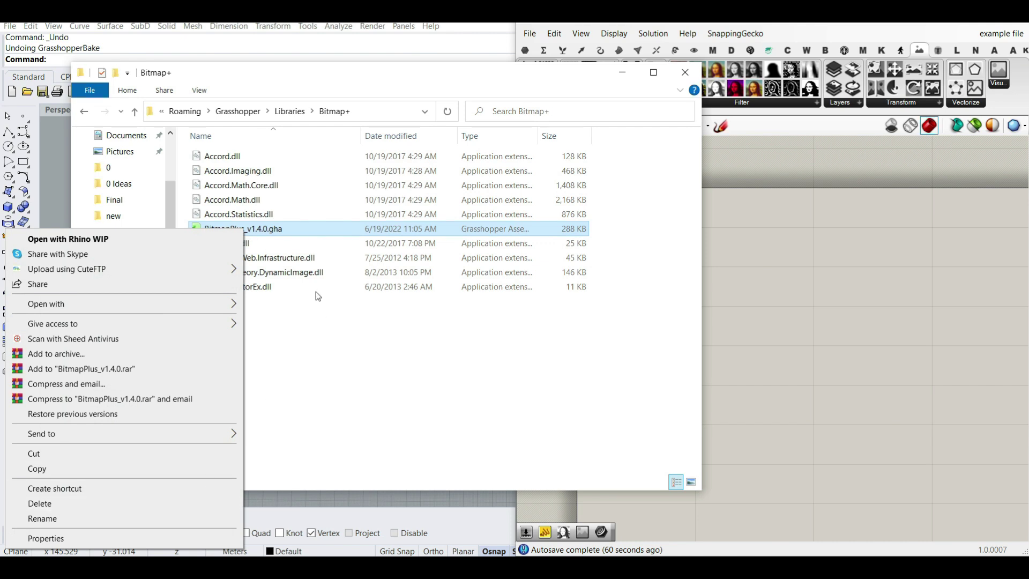
{"action": "left_click", "coordinate": [160, 538]}
{"action": "left_click_drag", "start_coordinate": [398, 224], "coordinate": [428, 156]}
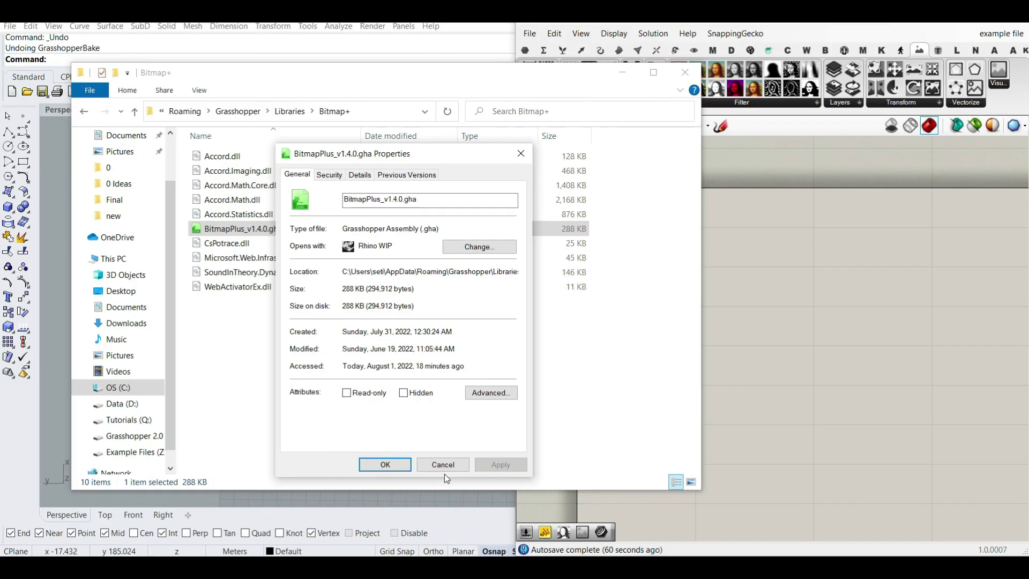
{"action": "left_click", "coordinate": [406, 503]}
{"action": "left_click", "coordinate": [687, 73]}
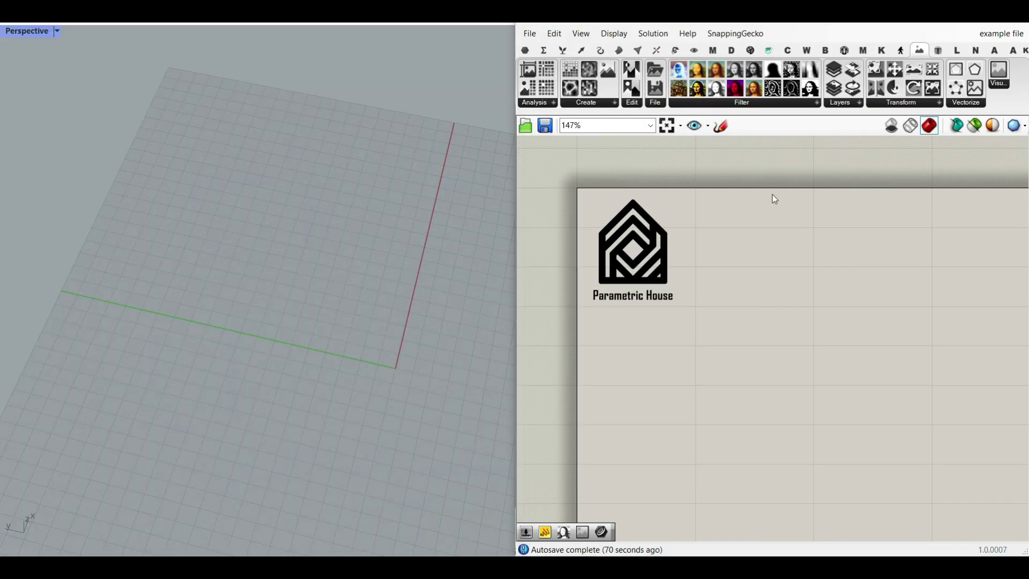
Add a Bitmap+ Procedural Cellular component to the canvas and reposition it below the logo.
{"action": "left_click", "coordinate": [600, 103]}
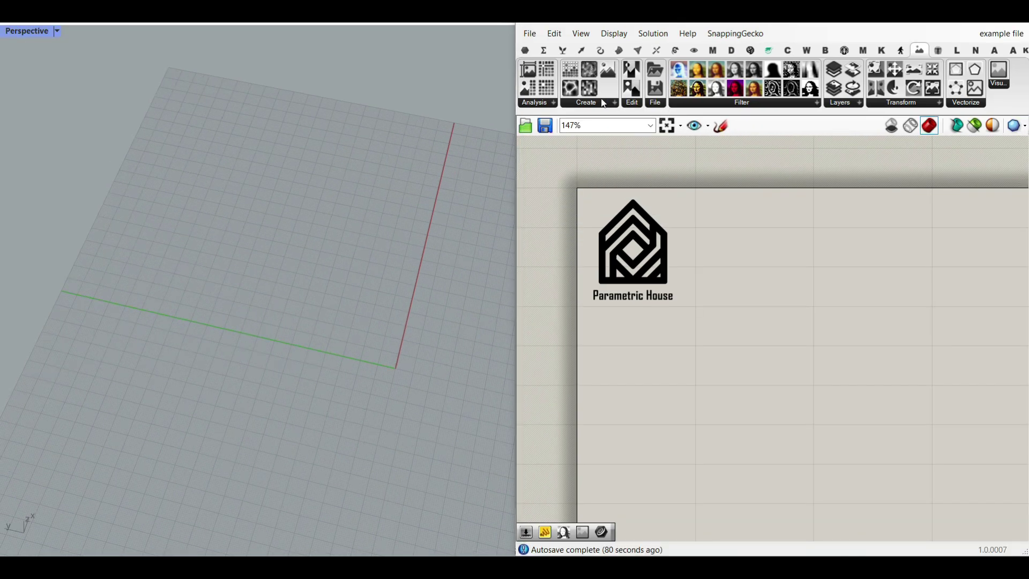
{"action": "left_click", "coordinate": [573, 101]}
{"action": "left_click", "coordinate": [624, 197]}
{"action": "left_click", "coordinate": [732, 266]}
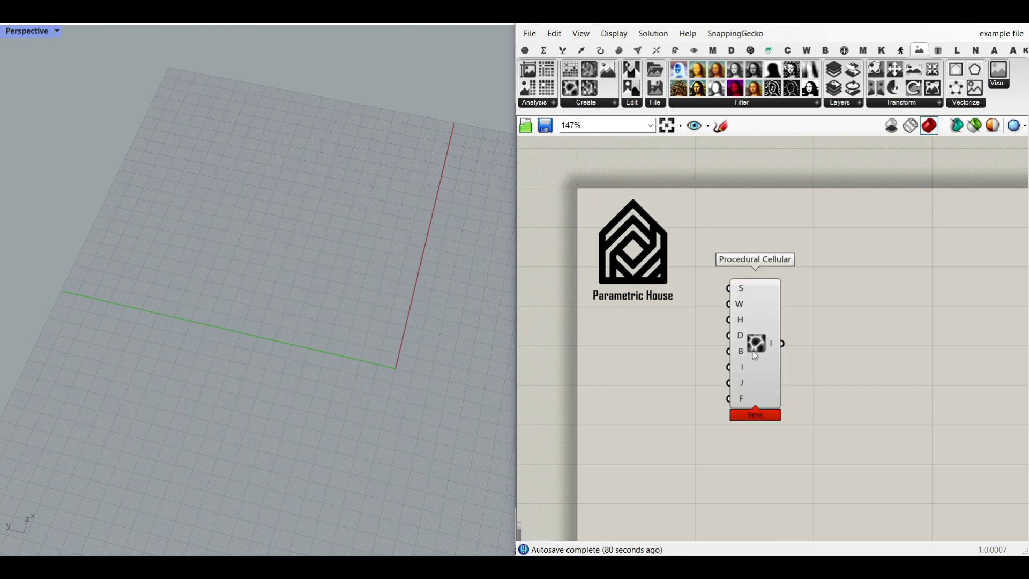
{"action": "scroll", "coordinate": [845, 316], "scroll_direction": "up", "scroll_amount": 3}
{"action": "right_click_drag", "start_coordinate": [843, 314], "coordinate": [802, 283]}
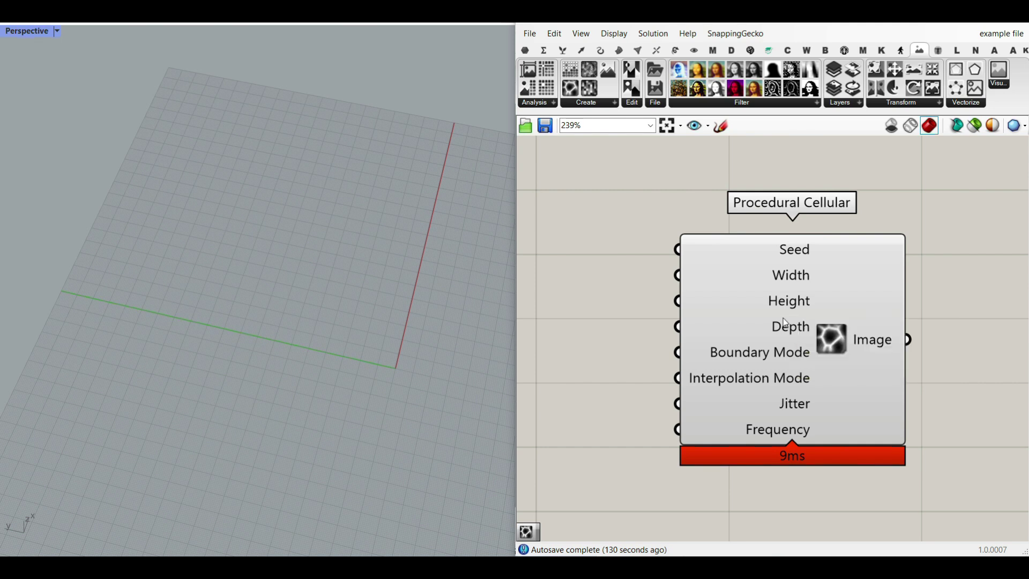
{"action": "scroll", "coordinate": [783, 339], "scroll_direction": "down", "scroll_amount": 2}
{"action": "left_click", "coordinate": [791, 363]}
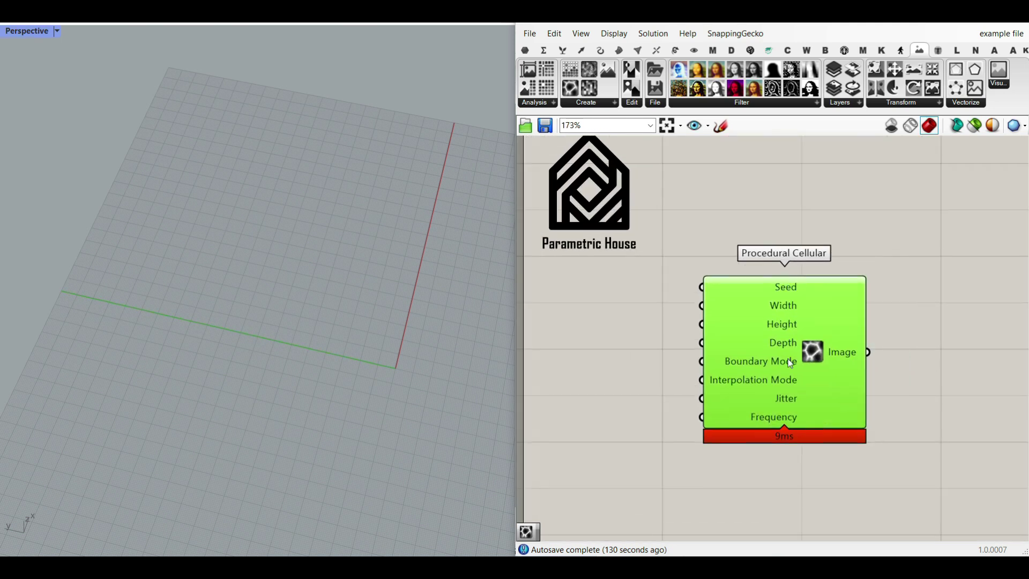
{"action": "left_click_drag", "start_coordinate": [790, 363], "coordinate": [727, 379]}
{"action": "left_click", "coordinate": [899, 229]}
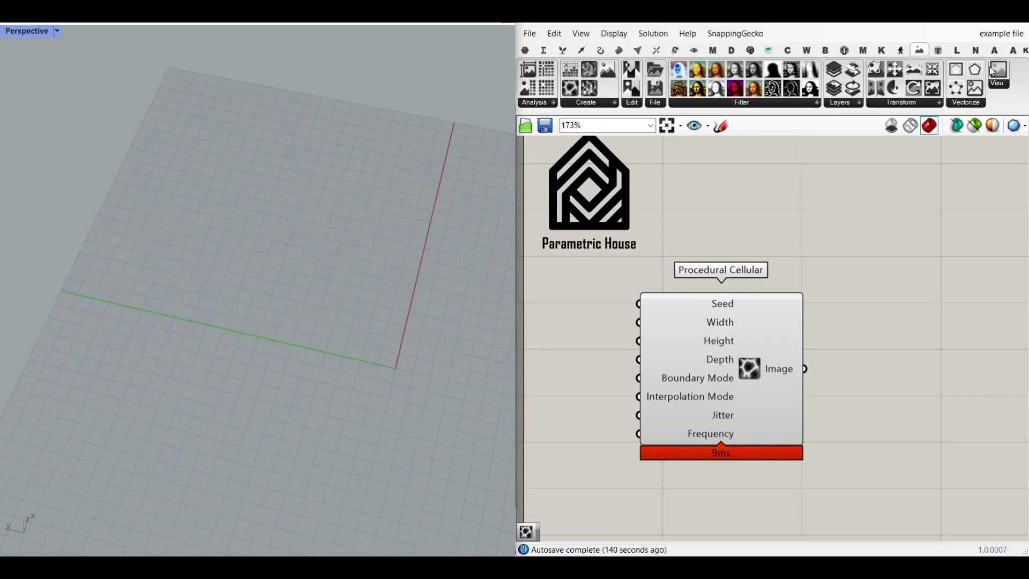
Add a Prev Image component beside Procedural Cellular and connect the Image output to its Smart Bitmap input.
{"action": "left_click", "coordinate": [967, 79]}
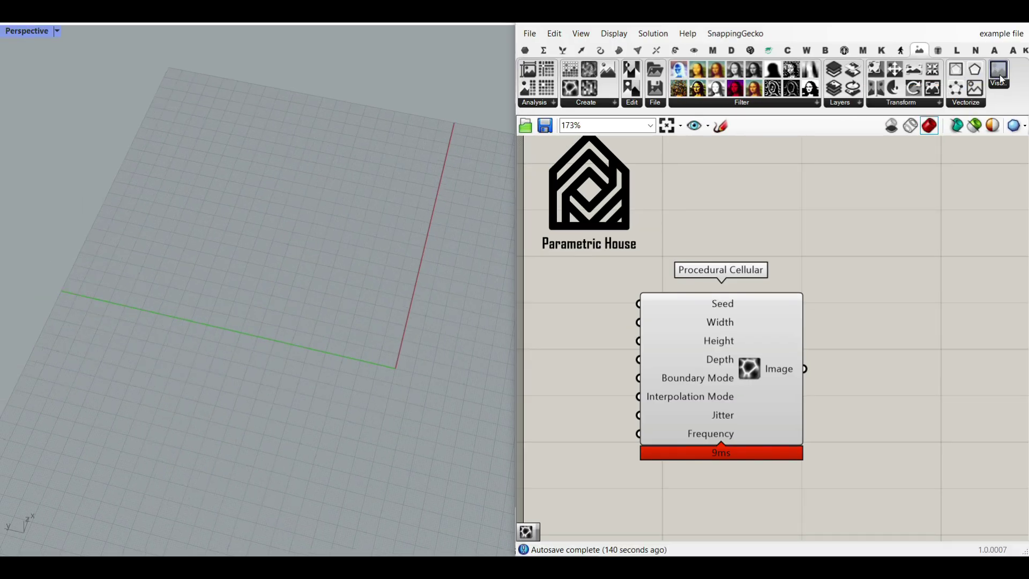
{"action": "left_click", "coordinate": [908, 422]}
{"action": "right_click_drag", "start_coordinate": [908, 423], "coordinate": [852, 378]}
{"action": "scroll", "coordinate": [721, 322], "scroll_direction": "up", "scroll_amount": 1}
{"action": "left_click_drag", "start_coordinate": [698, 334], "coordinate": [787, 293]}
{"action": "right_click_drag", "start_coordinate": [849, 393], "coordinate": [815, 299]}
{"action": "left_click_drag", "start_coordinate": [833, 289], "coordinate": [806, 327]}
{"action": "right_click_drag", "start_coordinate": [837, 345], "coordinate": [909, 348]}
{"action": "scroll", "coordinate": [907, 348], "scroll_direction": "down", "scroll_amount": 3}
Move Procedural Cellular and Prev Image together away from the logo to make room for input sliders.
{"action": "left_click_drag", "start_coordinate": [917, 382], "coordinate": [745, 293]}
{"action": "left_click_drag", "start_coordinate": [737, 291], "coordinate": [764, 308]}
{"action": "left_click", "coordinate": [901, 214]}
{"action": "scroll", "coordinate": [904, 380], "scroll_direction": "up", "scroll_amount": 3}
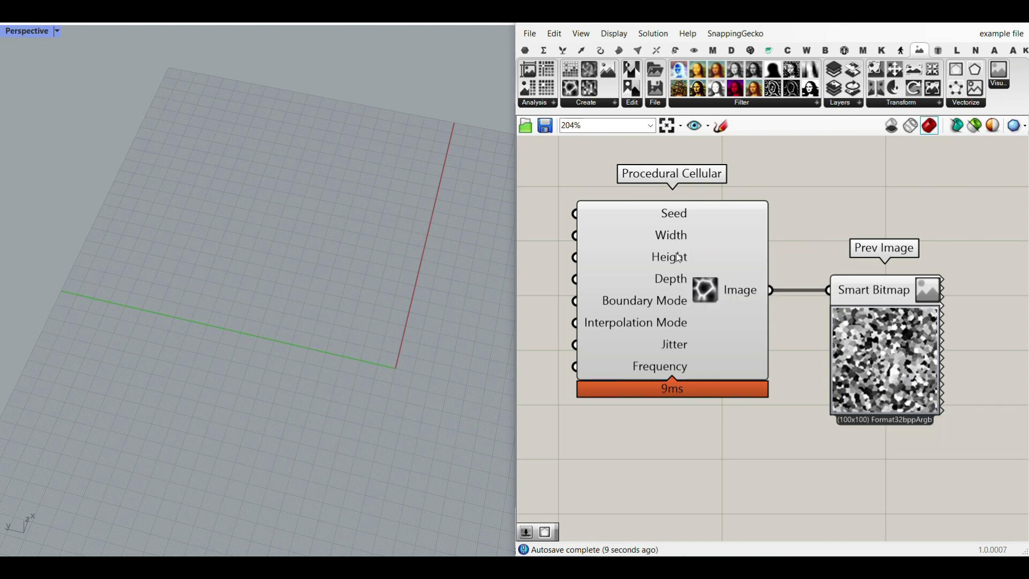
{"action": "scroll", "coordinate": [761, 363], "scroll_direction": "down", "scroll_amount": 3}
{"action": "left_click_drag", "start_coordinate": [868, 436], "coordinate": [735, 335]}
{"action": "left_click_drag", "start_coordinate": [726, 328], "coordinate": [824, 346]}
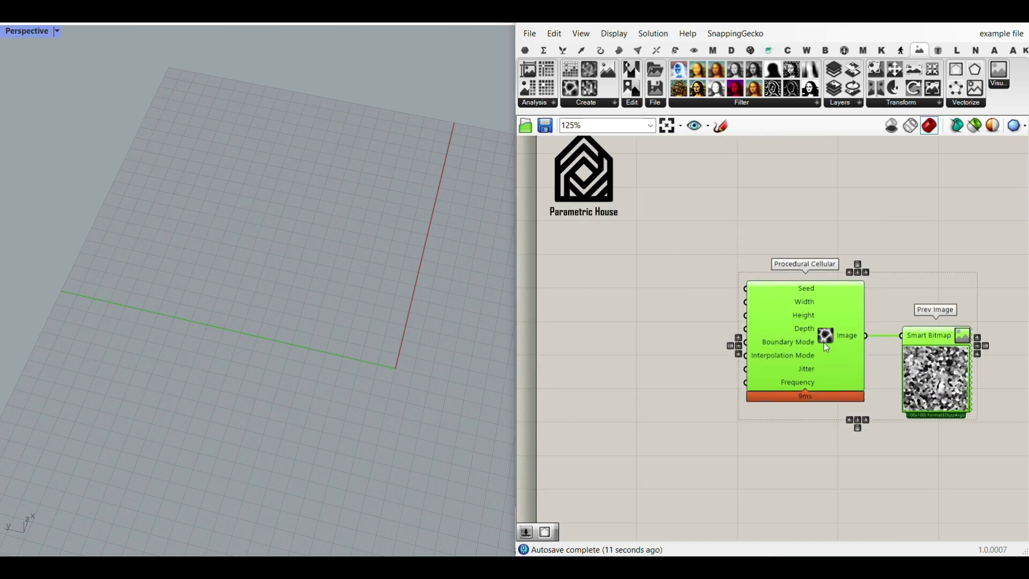
{"action": "scroll", "coordinate": [625, 311], "scroll_direction": "up", "scroll_amount": 2}
Create an integer number slider ranging from 1 to 1000 and connect it to Procedural Cellular's Width input.
{"action": "double_click", "coordinate": [625, 311]}
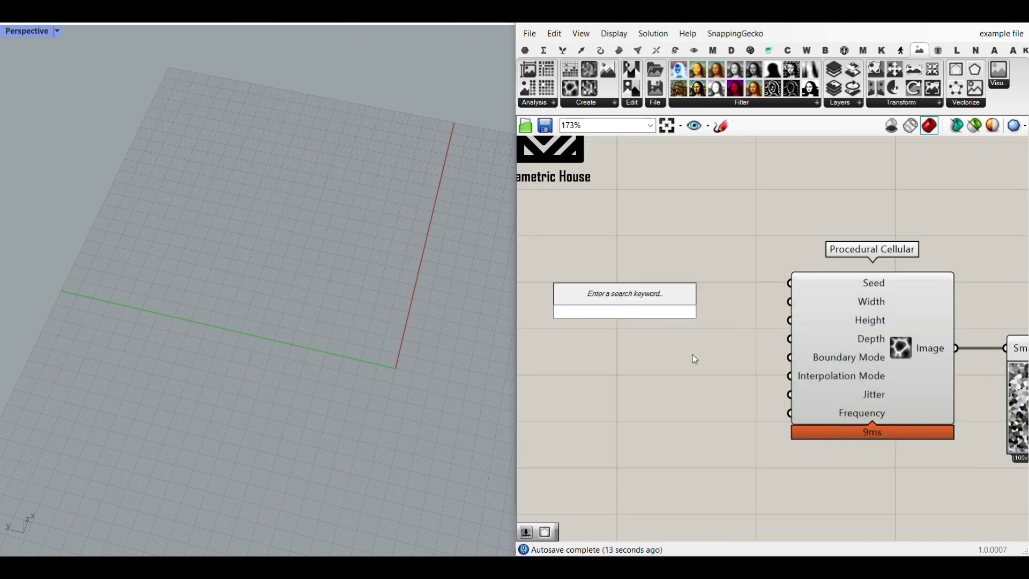
{"action": "type", "text": "1..10"}
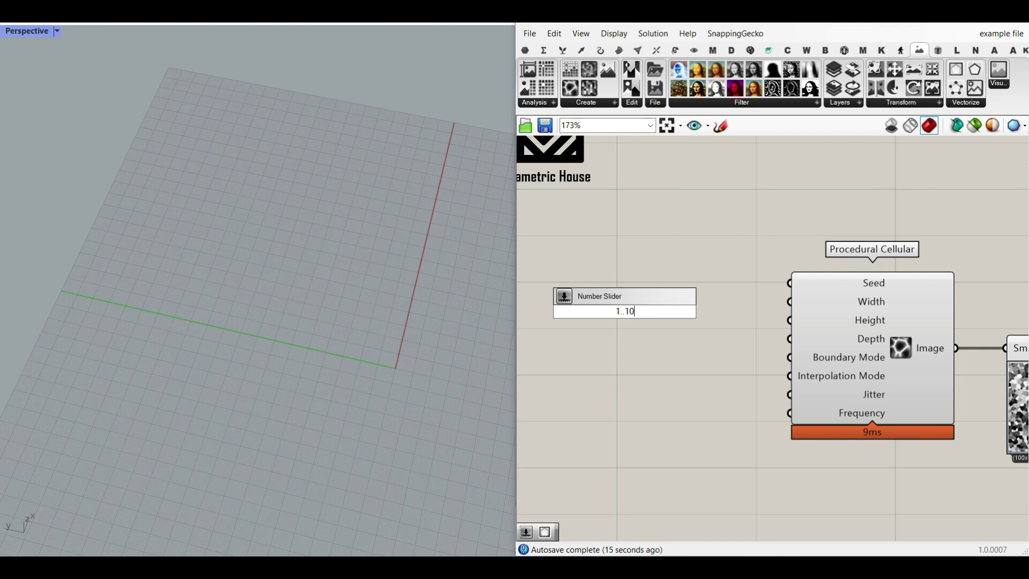
{"action": "type", "text": "00"}
{"action": "key", "text": "Return"}
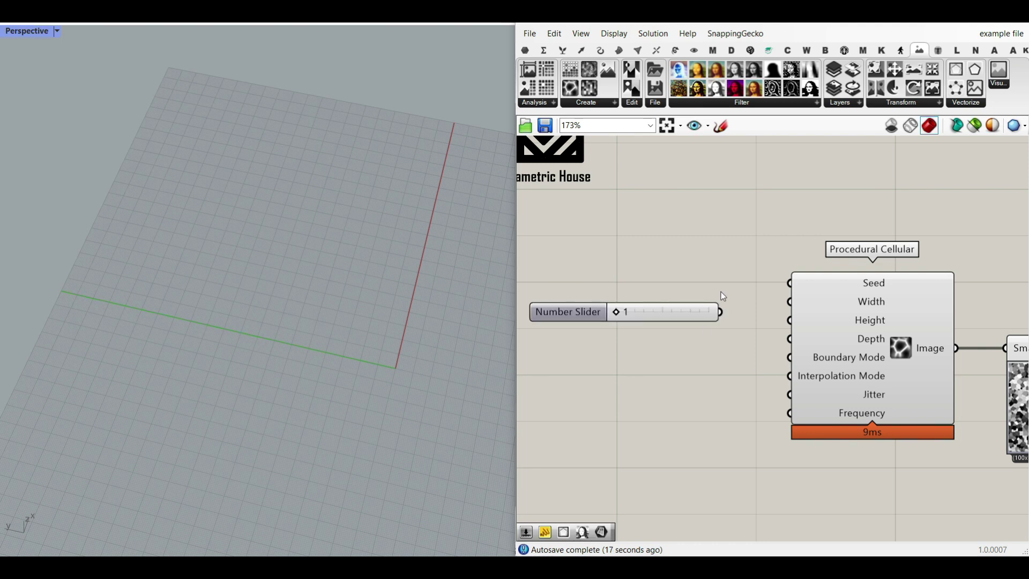
{"action": "left_click_drag", "start_coordinate": [720, 311], "coordinate": [789, 321]}
Duplicate the slider for the Height input, and set Width to 368 and Height to 409.
{"action": "key", "text": "ctrl+c"}
{"action": "key", "text": "ctrl+v"}
{"action": "scroll", "coordinate": [704, 298], "scroll_direction": "down", "scroll_amount": 1}
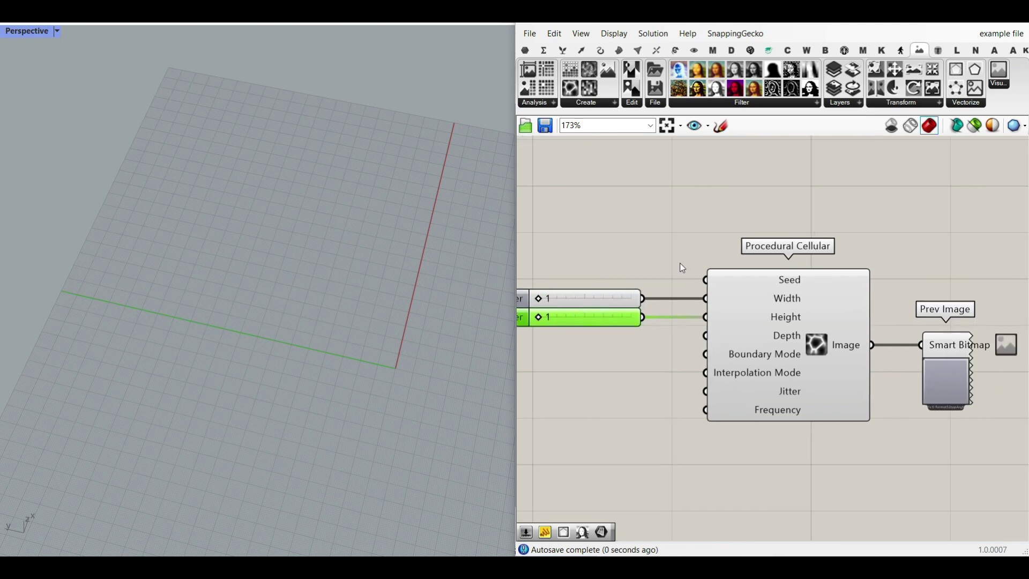
{"action": "left_click_drag", "start_coordinate": [569, 296], "coordinate": [593, 310]}
{"action": "scroll", "coordinate": [519, 206], "scroll_direction": "down", "scroll_amount": 3}
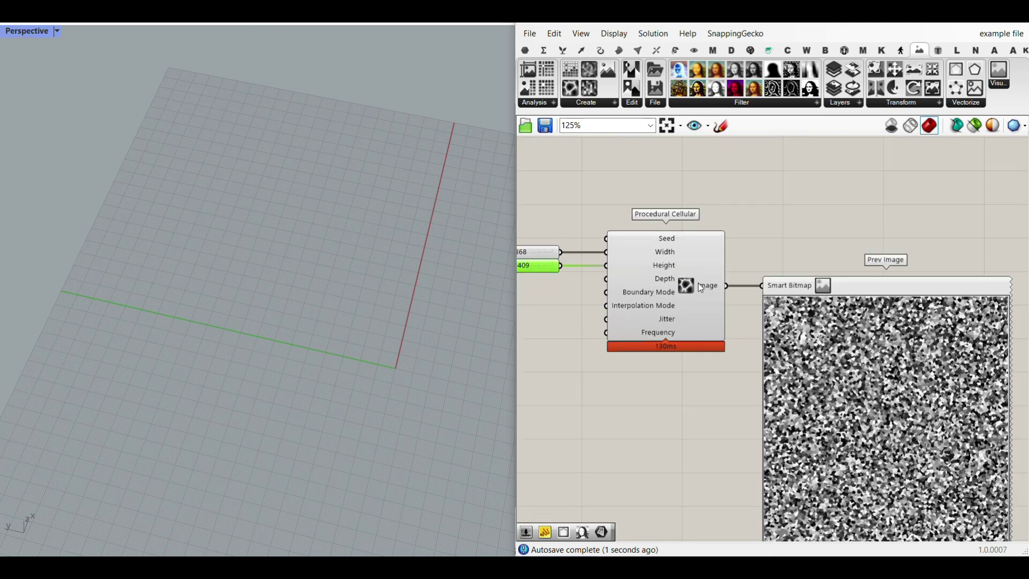
Reduce the procedural image size by setting the Width slider to 227 and the Height slider to 224.
{"action": "scroll", "coordinate": [784, 304], "scroll_direction": "up", "scroll_amount": 2}
{"action": "right_click_drag", "start_coordinate": [809, 302], "coordinate": [897, 317]}
{"action": "right_click_drag", "start_coordinate": [559, 277], "coordinate": [610, 282]}
{"action": "scroll", "coordinate": [610, 282], "scroll_direction": "up", "scroll_amount": 2}
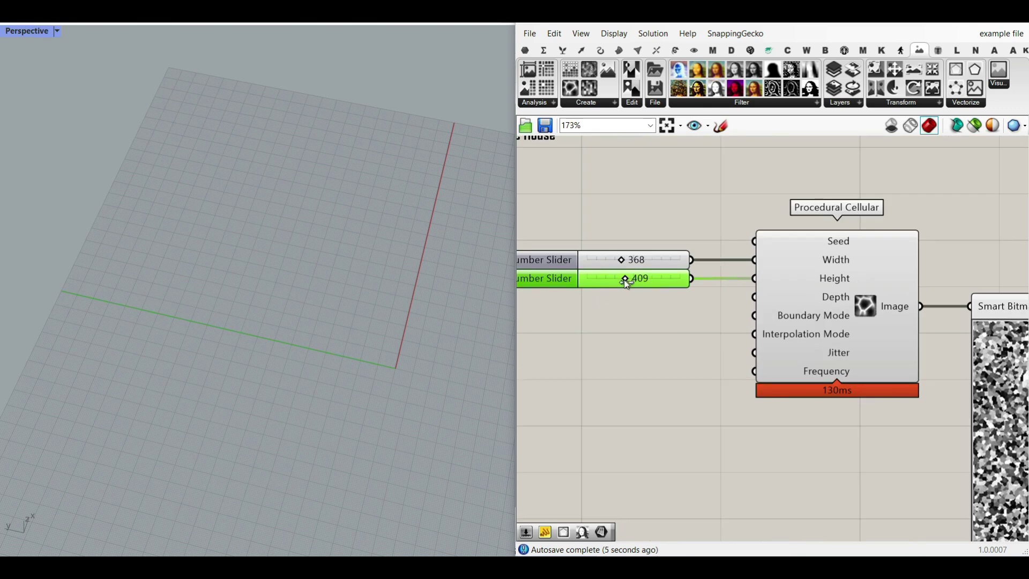
{"action": "mouse_move", "coordinate": [618, 280]}
{"action": "left_mouse_down"}
{"action": "mouse_move", "coordinate": [608, 279]}
{"action": "mouse_move", "coordinate": [627, 279]}
{"action": "left_mouse_up"}
{"action": "scroll", "coordinate": [656, 301], "scroll_direction": "down", "scroll_amount": 3}
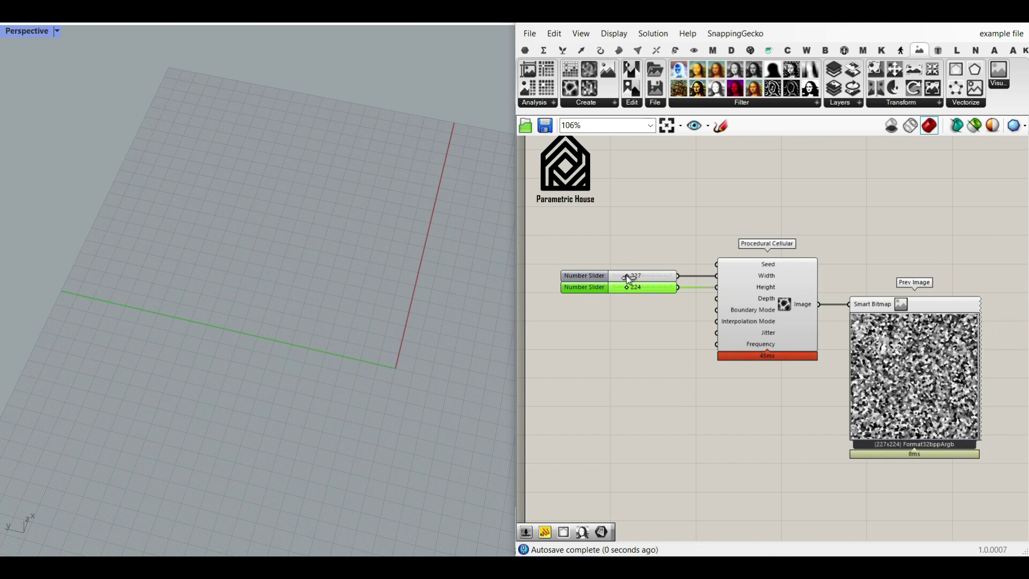
{"action": "scroll", "coordinate": [981, 359], "scroll_direction": "up", "scroll_amount": 2}
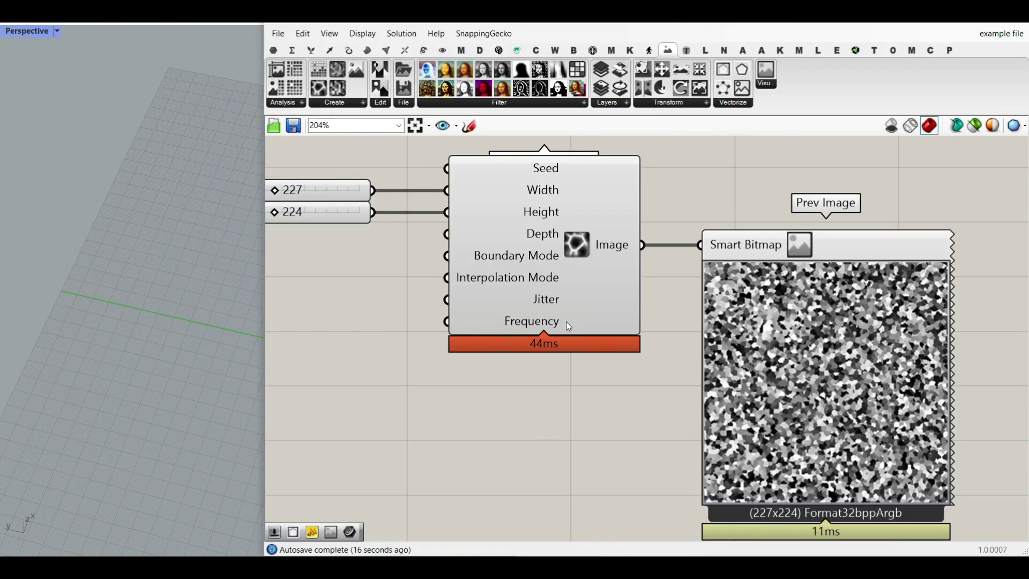
Create a number slider with the value 0.24 and connect it to Procedural Cellular's Jitter input.
{"action": "right_click_drag", "start_coordinate": [536, 307], "coordinate": [677, 330]}
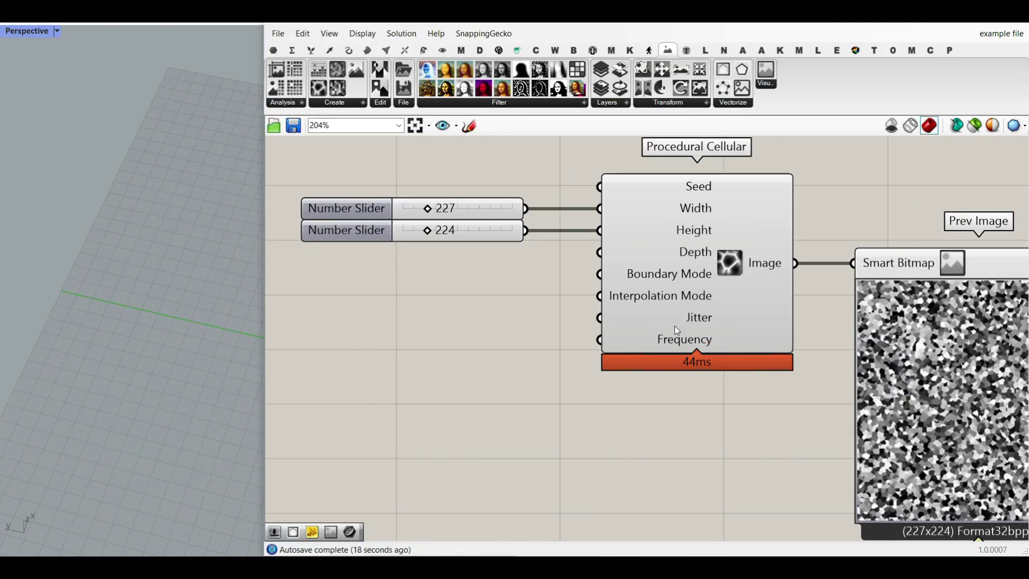
{"action": "right_click_drag", "start_coordinate": [482, 352], "coordinate": [514, 382]}
{"action": "double_click", "coordinate": [514, 382]}
{"action": "type", "text": "9.24"}
{"action": "key", "text": "Return"}
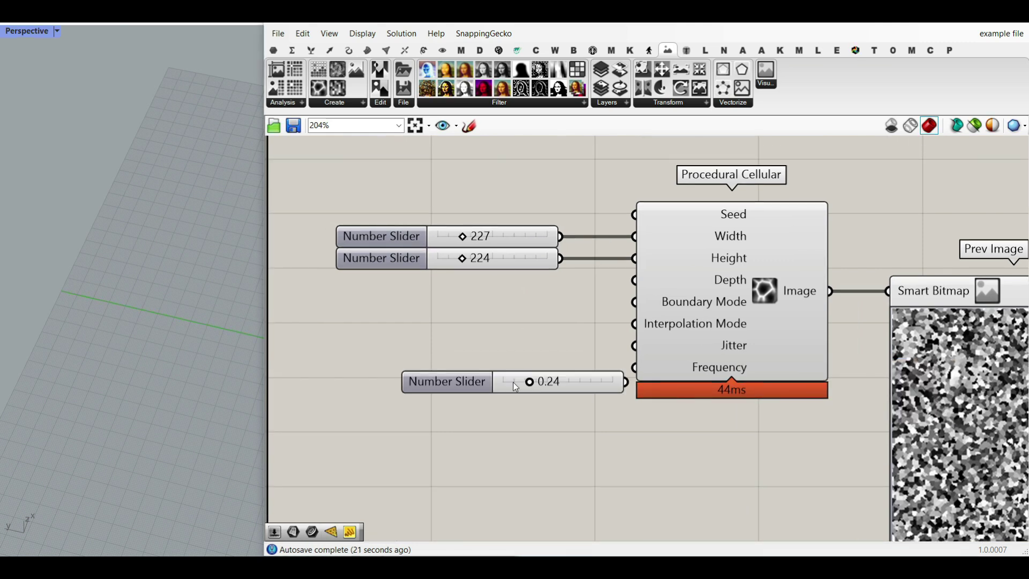
{"action": "left_click_drag", "start_coordinate": [601, 370], "coordinate": [633, 347]}
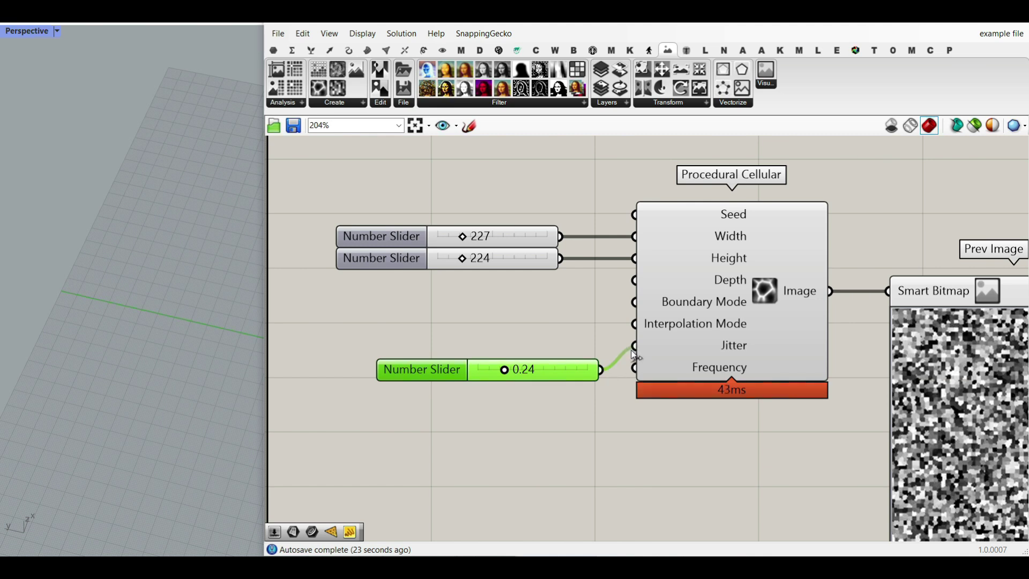
Move Prev Image directly below the slider feeding Jitter and set that slider to 0.00.
{"action": "scroll", "coordinate": [651, 322], "scroll_direction": "down", "scroll_amount": 2}
{"action": "left_click_drag", "start_coordinate": [857, 406], "coordinate": [549, 481]}
{"action": "right_click_drag", "start_coordinate": [550, 450], "coordinate": [600, 333]}
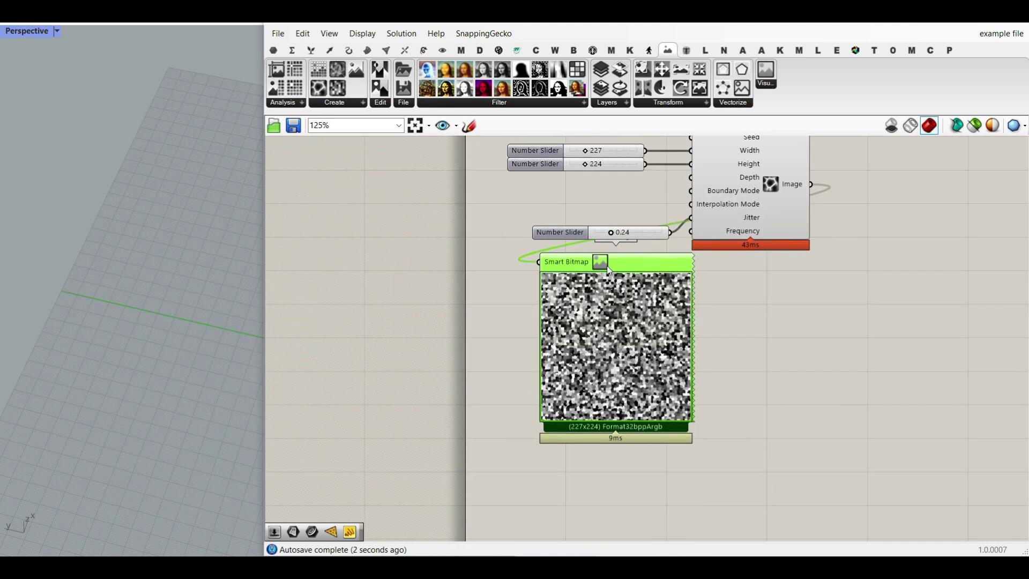
{"action": "scroll", "coordinate": [604, 264], "scroll_direction": "up", "scroll_amount": 2}
{"action": "left_click_drag", "start_coordinate": [614, 211], "coordinate": [542, 214]}
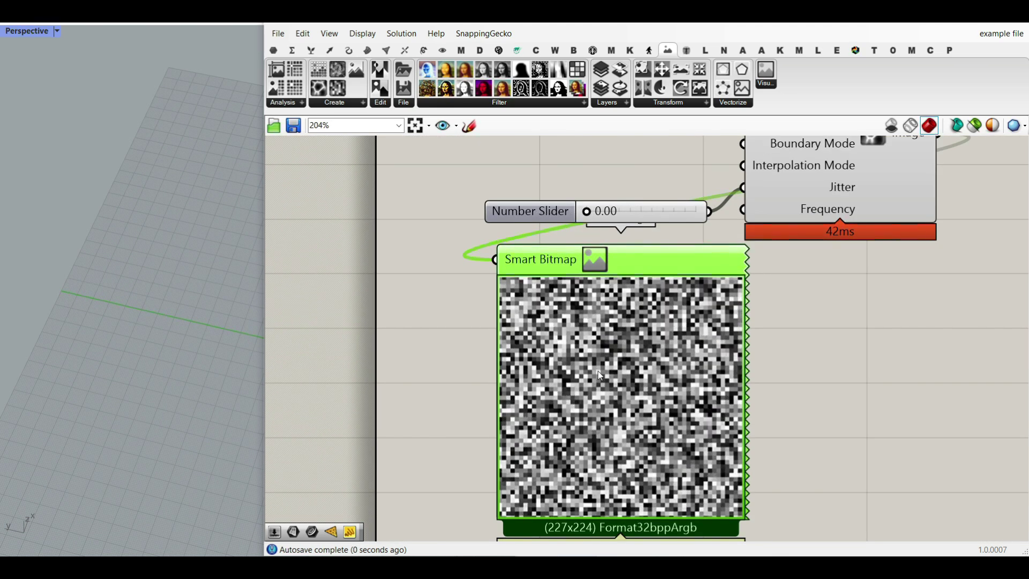
{"action": "scroll", "coordinate": [599, 372], "scroll_direction": "up", "scroll_amount": 5}
{"action": "scroll", "coordinate": [585, 346], "scroll_direction": "down", "scroll_amount": 2}
{"action": "right_click_drag", "start_coordinate": [592, 166], "coordinate": [551, 213]}
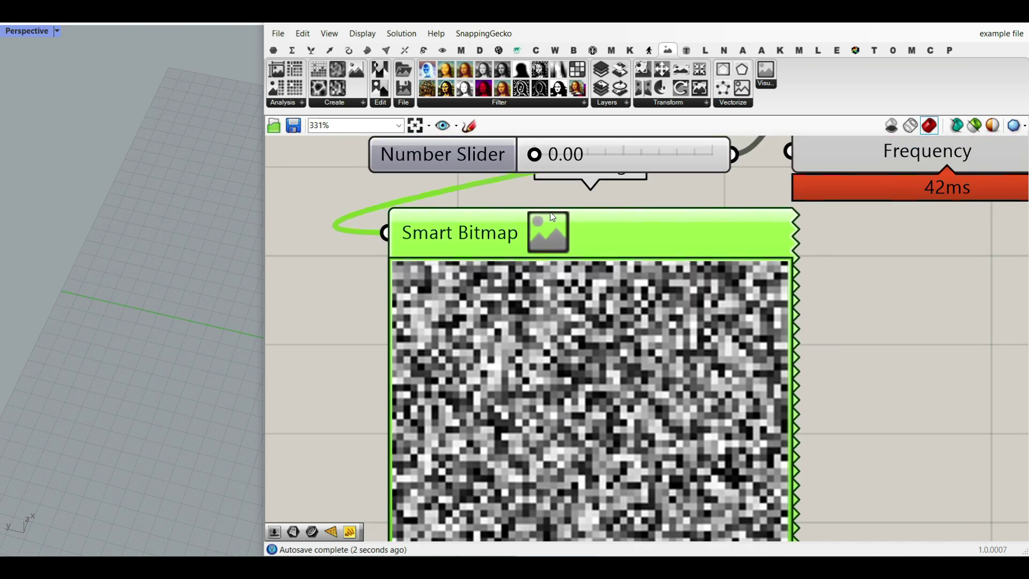
{"action": "mouse_move", "coordinate": [538, 157]}
{"action": "left_mouse_down"}
{"action": "mouse_move", "coordinate": [665, 153]}
{"action": "mouse_move", "coordinate": [524, 156]}
{"action": "left_mouse_up"}
{"action": "right_click_drag", "start_coordinate": [609, 185], "coordinate": [603, 259]}
Rename the slider feeding the Jitter input as Jitter and set its value to 0.00.
{"action": "right_click", "coordinate": [632, 224]}
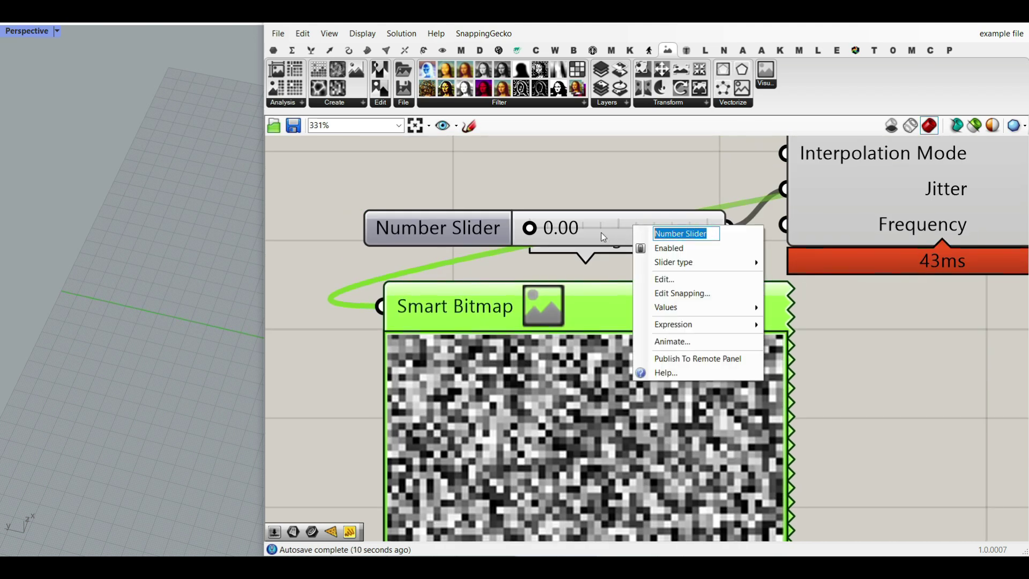
{"action": "type", "text": "Jitter"}
{"action": "key", "text": "Return"}
{"action": "scroll", "coordinate": [585, 337], "scroll_direction": "down", "scroll_amount": 3}
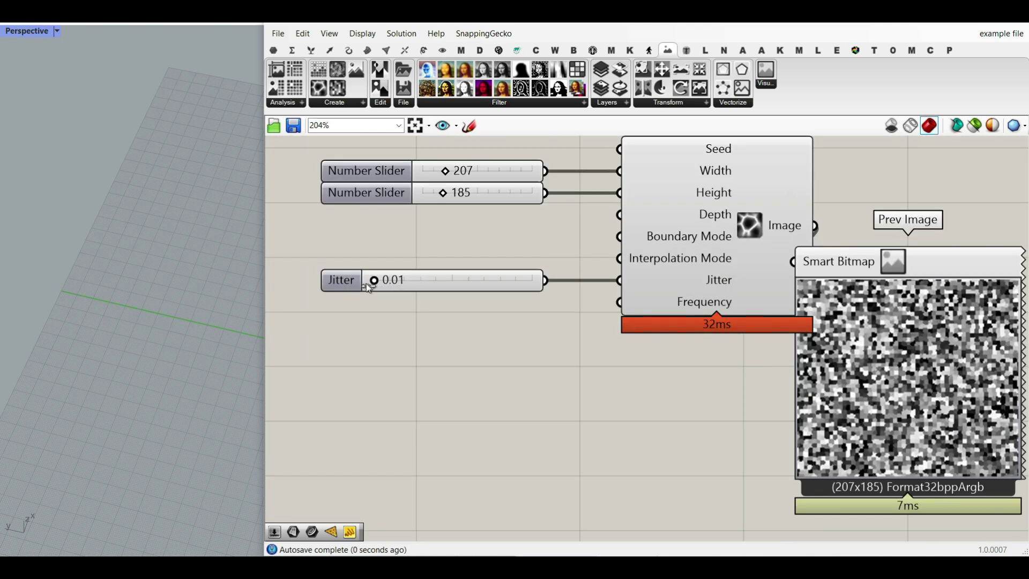
{"action": "left_click_drag", "start_coordinate": [366, 285], "coordinate": [334, 285]}
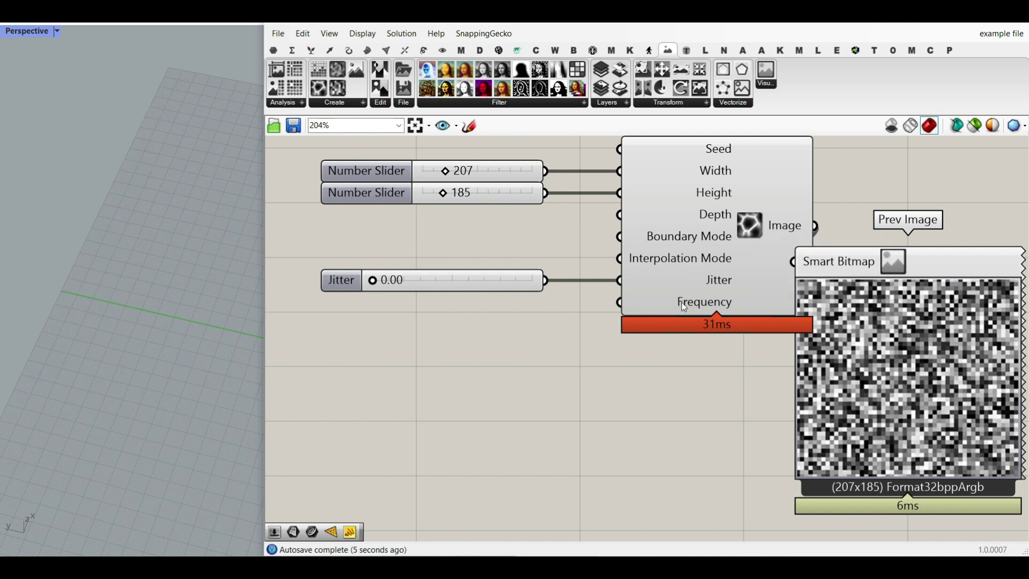
Duplicate the Jitter slider as a Frequency slider, connect it to the Frequency input and set it to 0.22.
{"action": "left_click", "coordinate": [450, 283]}
{"action": "left_click_drag", "start_coordinate": [465, 292], "coordinate": [618, 308], "text": "alt"}
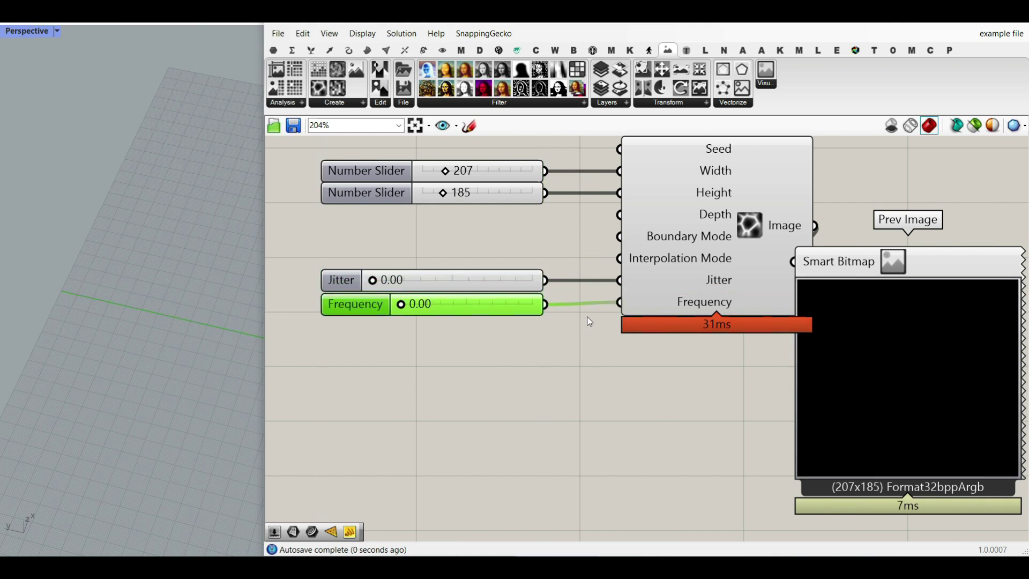
{"action": "mouse_move", "coordinate": [406, 310]}
{"action": "left_mouse_down"}
{"action": "mouse_move", "coordinate": [434, 309]}
{"action": "mouse_move", "coordinate": [407, 309]}
{"action": "left_mouse_up"}
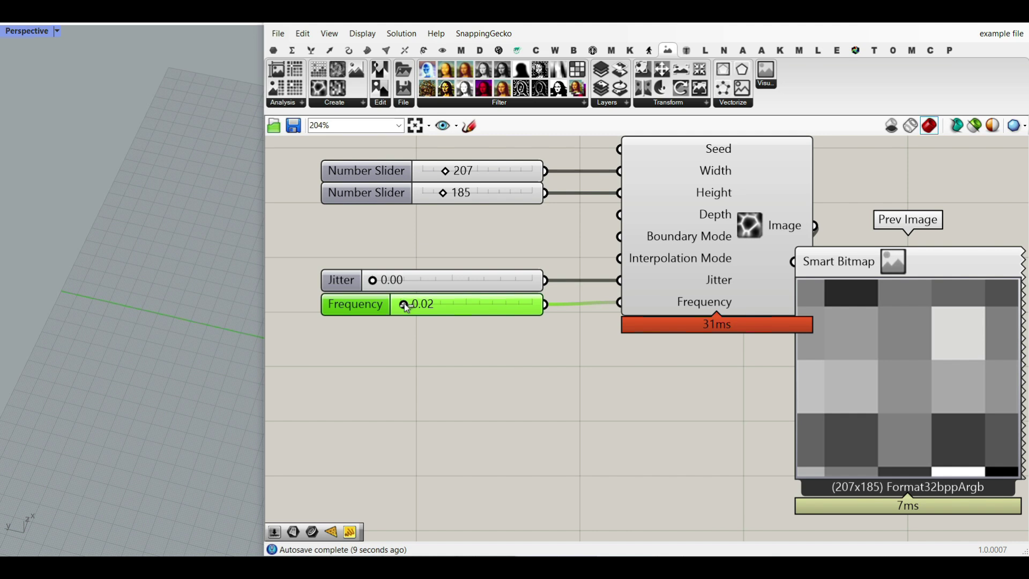
{"action": "left_click_drag", "start_coordinate": [408, 309], "coordinate": [430, 308]}
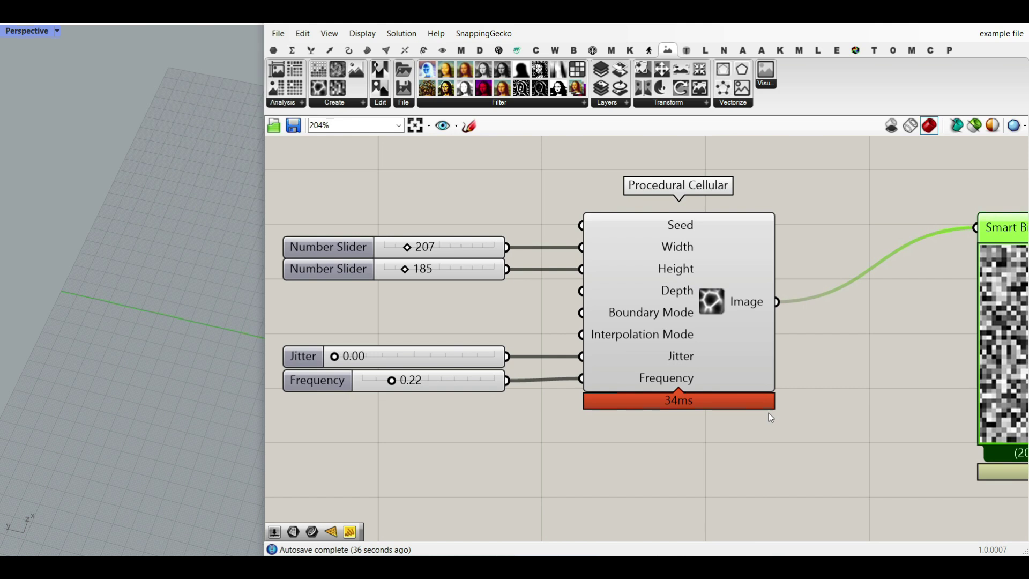
Move Prev Image away from Procedural Cellular and place an Effects Filter component in the space between them.
{"action": "scroll", "coordinate": [815, 392], "scroll_direction": "down", "scroll_amount": 3}
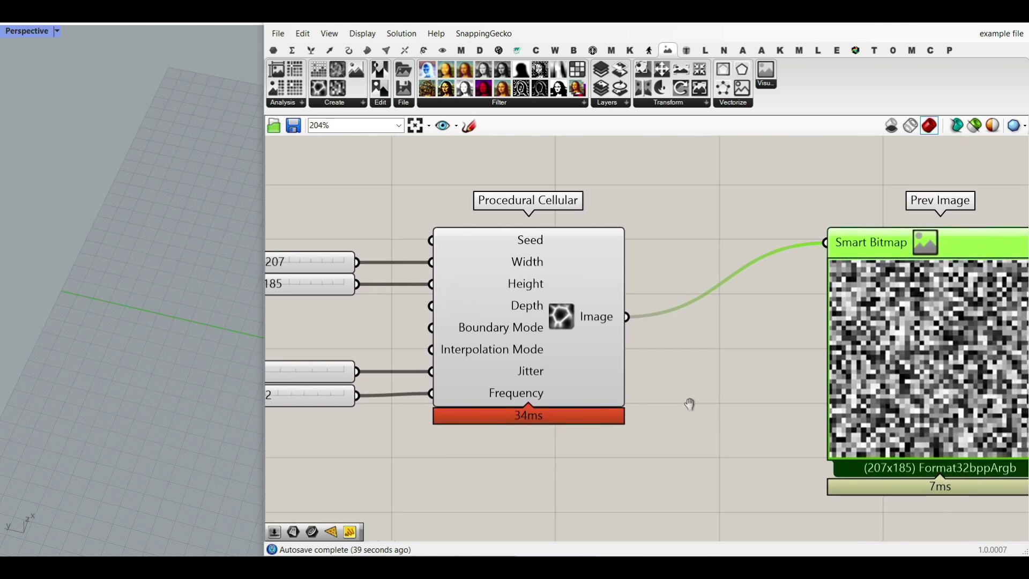
{"action": "left_click_drag", "start_coordinate": [847, 392], "coordinate": [905, 453]}
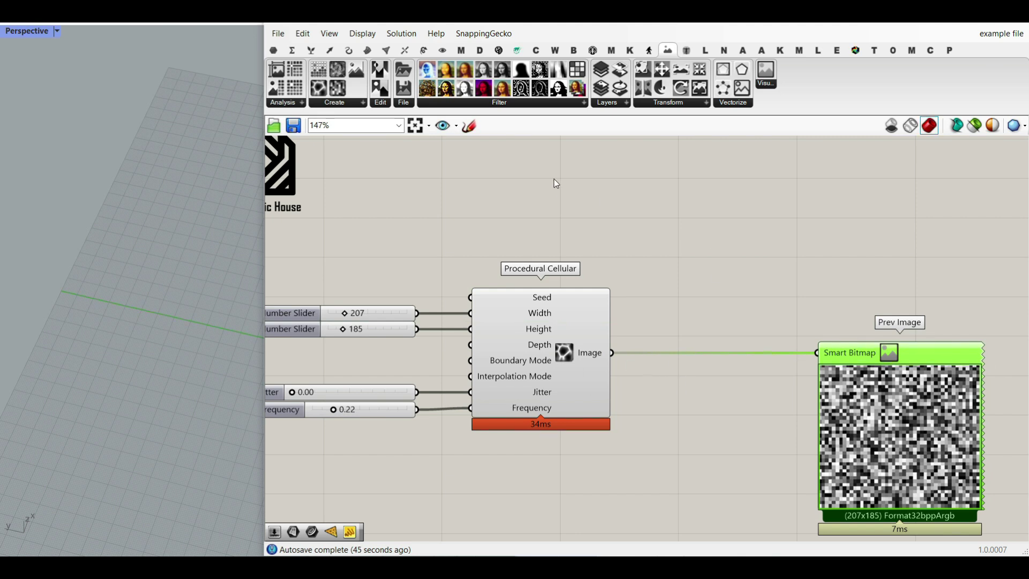
{"action": "left_click", "coordinate": [504, 101]}
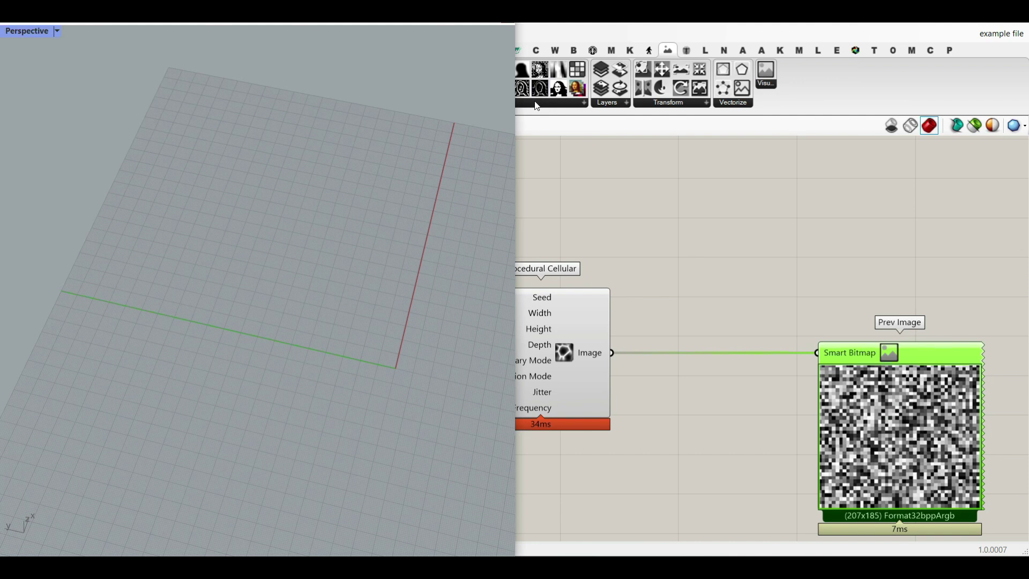
{"action": "left_click", "coordinate": [536, 102]}
{"action": "left_click", "coordinate": [552, 126]}
{"action": "left_click", "coordinate": [704, 399]}
Connect Procedural Cellular's Image output to Effects Filter and the filter's Image output to Prev Image.
{"action": "right_click_drag", "start_coordinate": [686, 383], "coordinate": [686, 324]}
{"action": "scroll", "coordinate": [686, 322], "scroll_direction": "up", "scroll_amount": 3}
{"action": "left_click_drag", "start_coordinate": [569, 268], "coordinate": [635, 306]}
{"action": "right_click_drag", "start_coordinate": [795, 341], "coordinate": [682, 333]}
{"action": "left_click_drag", "start_coordinate": [682, 333], "coordinate": [781, 273]}
{"action": "right_click_drag", "start_coordinate": [715, 362], "coordinate": [627, 324]}
{"action": "scroll", "coordinate": [767, 280], "scroll_direction": "up", "scroll_amount": 2}
{"action": "scroll", "coordinate": [599, 335], "scroll_direction": "down", "scroll_amount": 1}
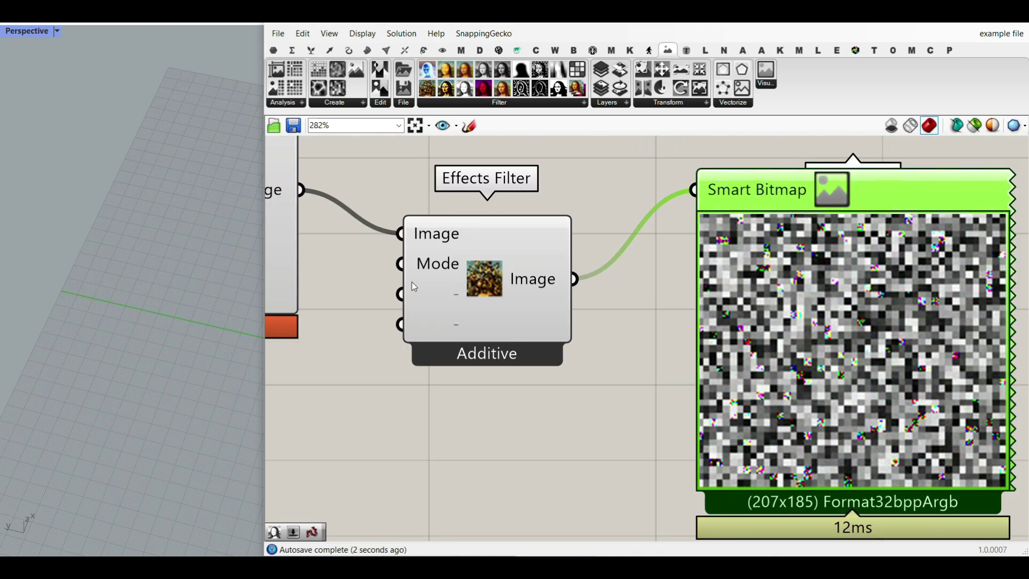
Try the SaltPepper mode and the Daube mode on the Effects Filter.
{"action": "right_click", "coordinate": [439, 266]}
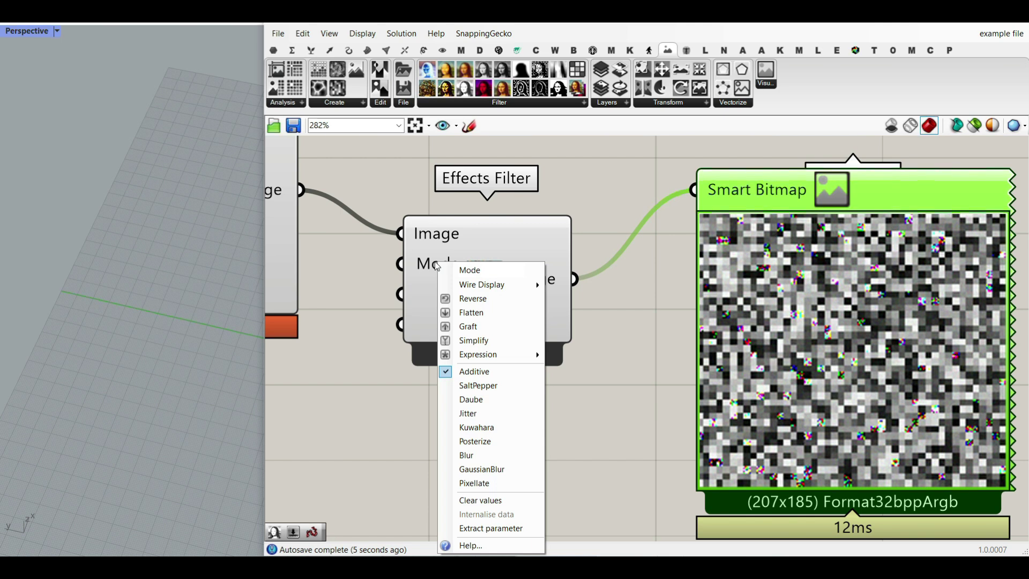
{"action": "left_click", "coordinate": [486, 386]}
{"action": "right_click", "coordinate": [438, 271]}
{"action": "left_click", "coordinate": [484, 401]}
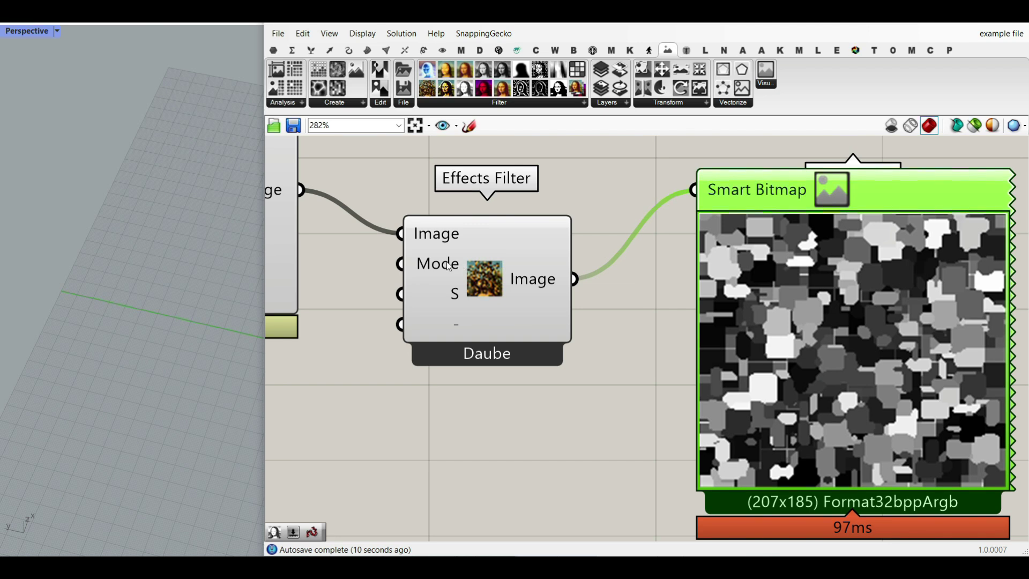
Switch the Effects Filter mode to Jitter and compare its effect in the image preview.
{"action": "right_click", "coordinate": [449, 266]}
{"action": "left_click", "coordinate": [446, 270]}
{"action": "right_click", "coordinate": [438, 266]}
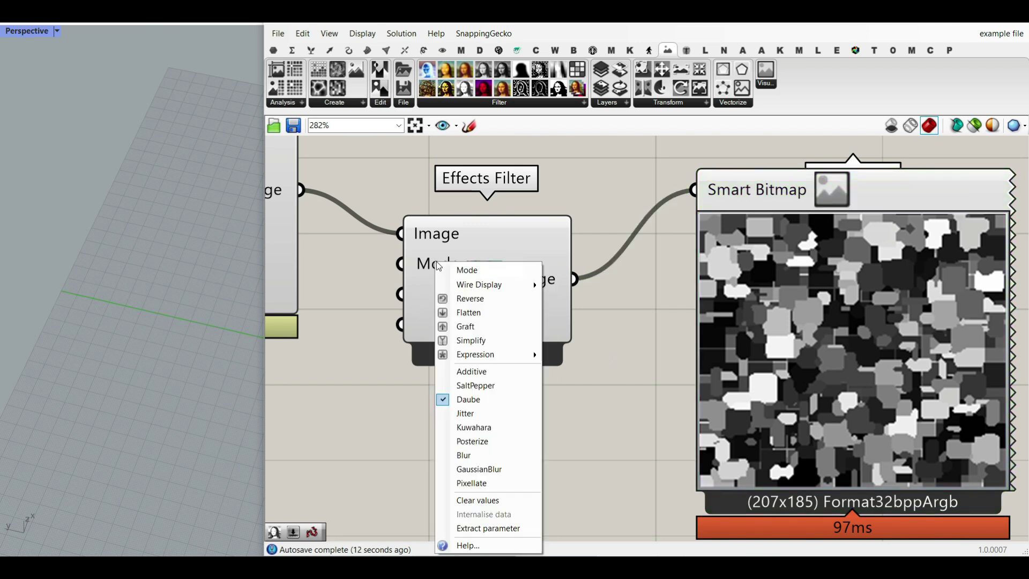
{"action": "left_click", "coordinate": [474, 414]}
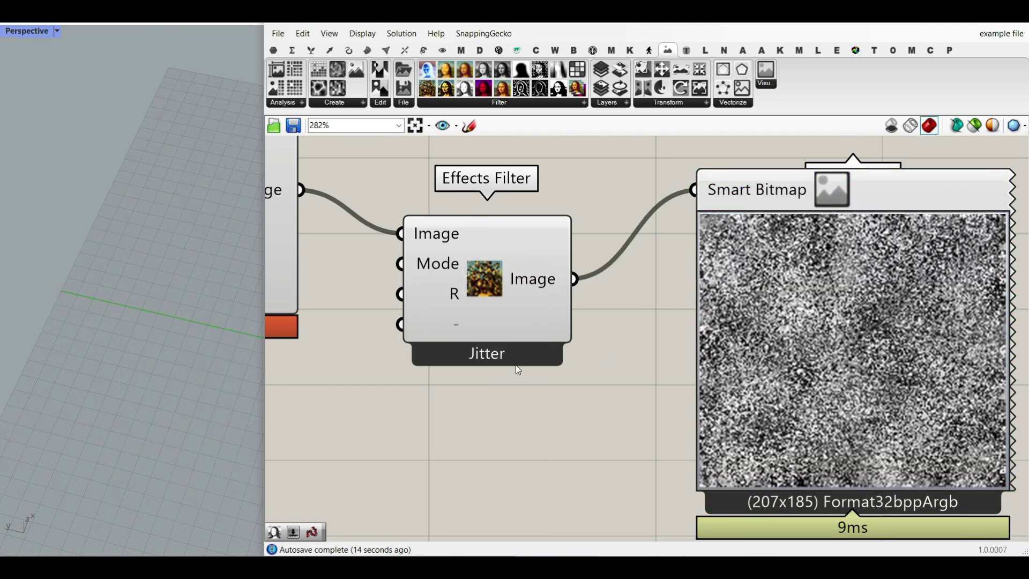
{"action": "scroll", "coordinate": [533, 385], "scroll_direction": "down", "scroll_amount": 2}
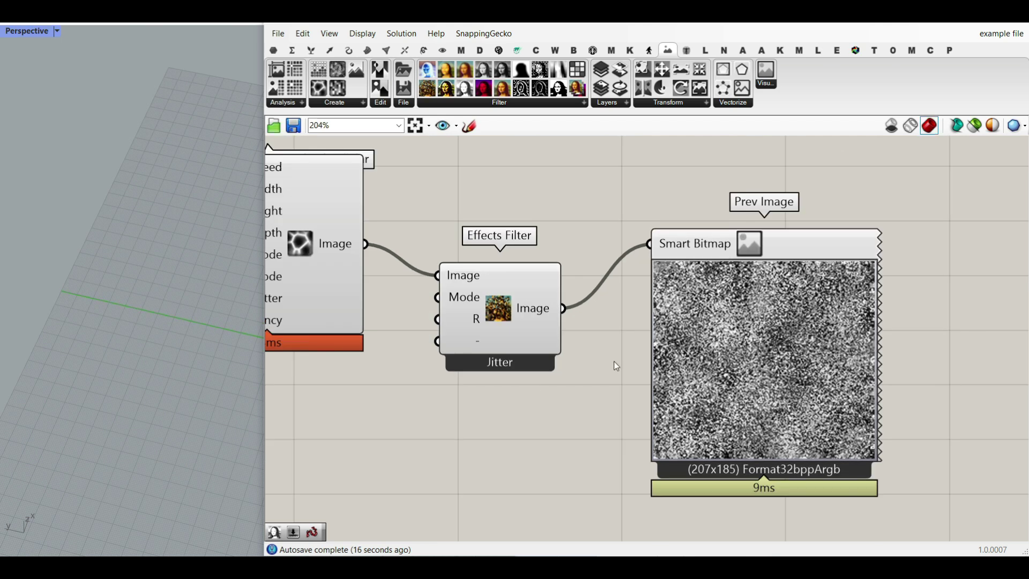
{"action": "scroll", "coordinate": [474, 310], "scroll_direction": "up", "scroll_amount": 2}
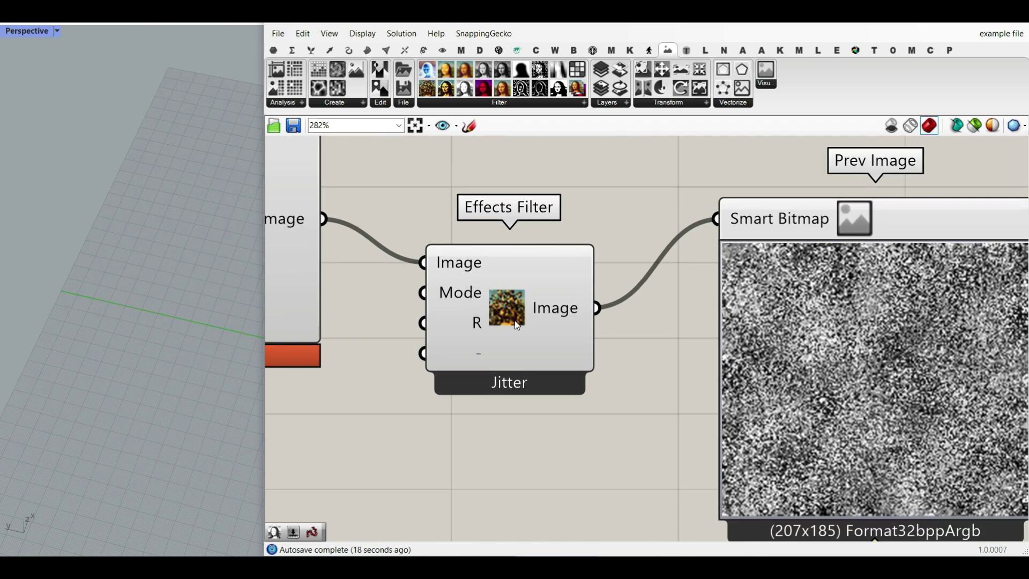
{"action": "scroll", "coordinate": [552, 353], "scroll_direction": "down", "scroll_amount": 3}
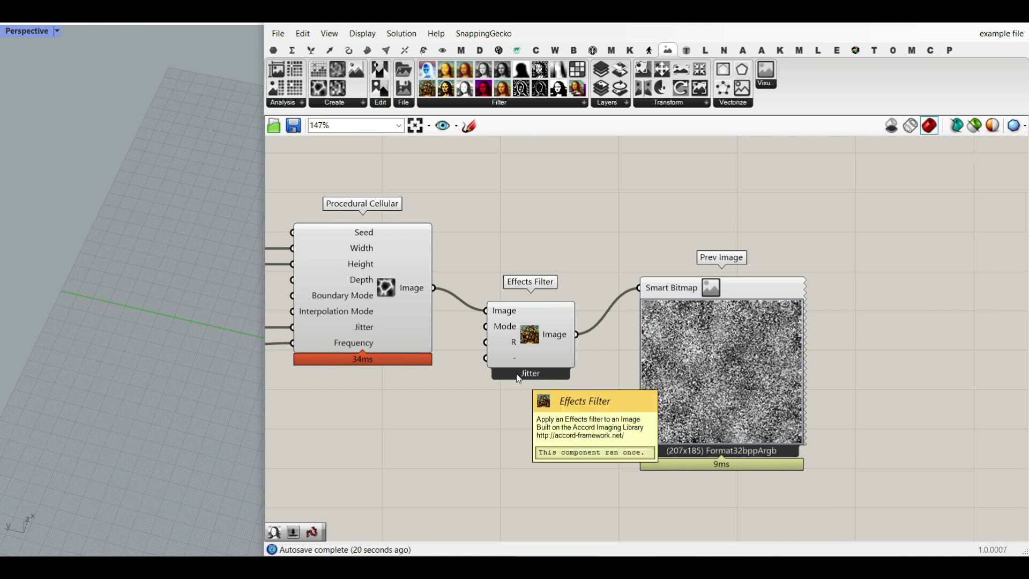
Move the Effects Filter out of the way and place a Trace Bitmap component between Procedural Cellular and Prev Image.
{"action": "left_click_drag", "start_coordinate": [536, 347], "coordinate": [534, 404]}
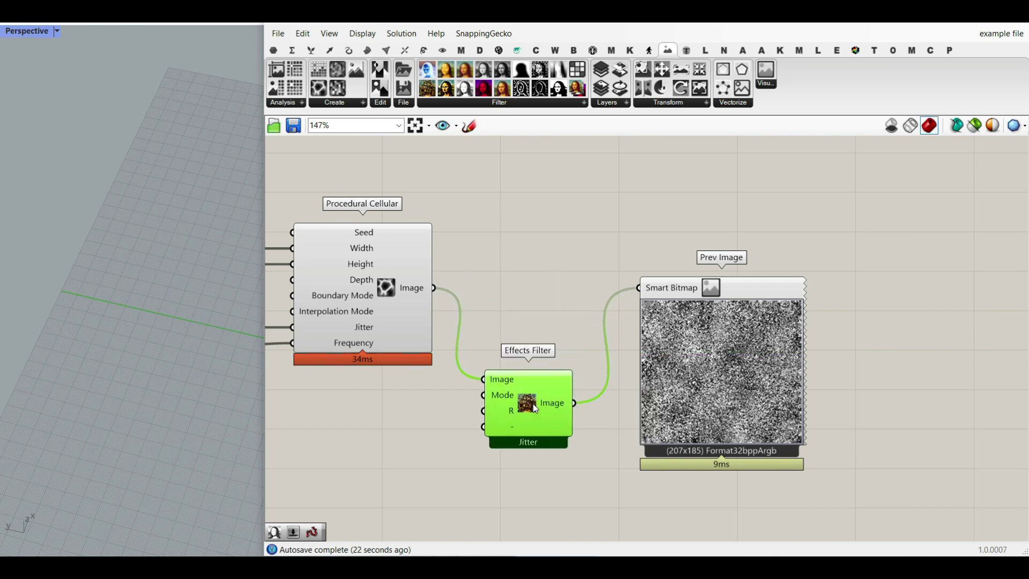
{"action": "right_click_drag", "start_coordinate": [563, 225], "coordinate": [691, 299]}
{"action": "left_click", "coordinate": [744, 106]}
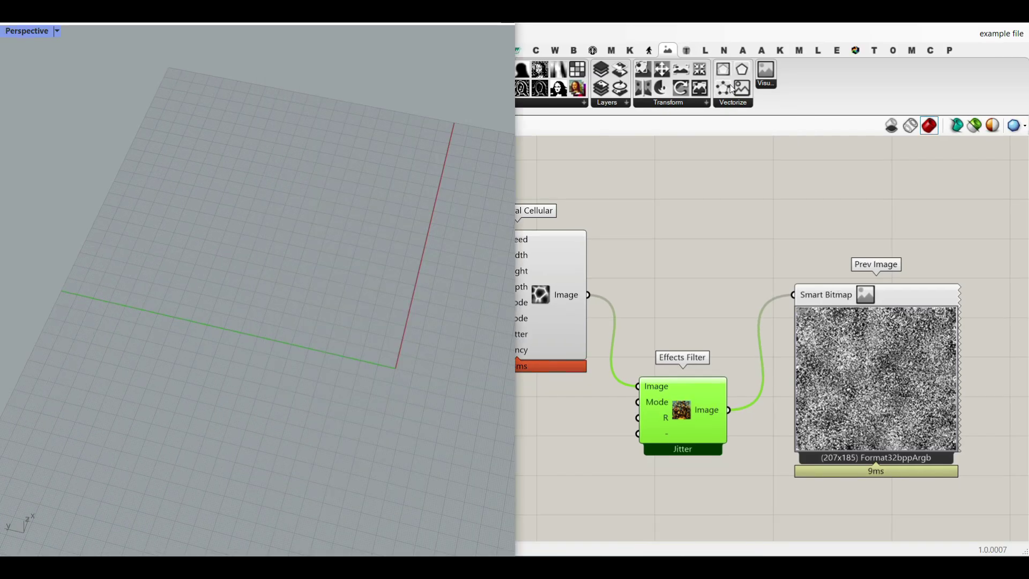
{"action": "left_click", "coordinate": [744, 106]}
{"action": "left_click_drag", "start_coordinate": [762, 181], "coordinate": [710, 301]}
{"action": "scroll", "coordinate": [626, 311], "scroll_direction": "up", "scroll_amount": 2}
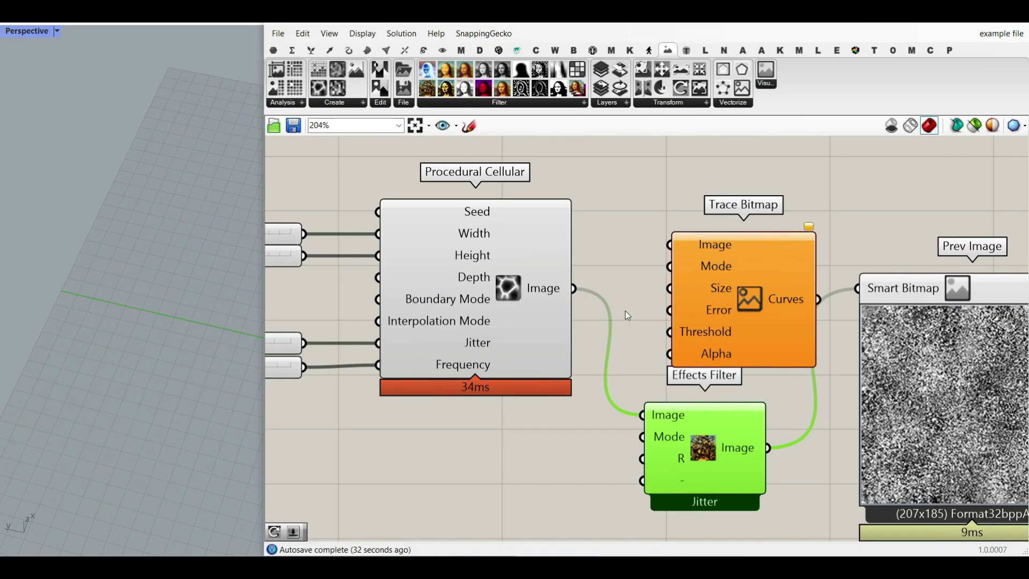
{"action": "scroll", "coordinate": [625, 310], "scroll_direction": "down", "scroll_amount": 1}
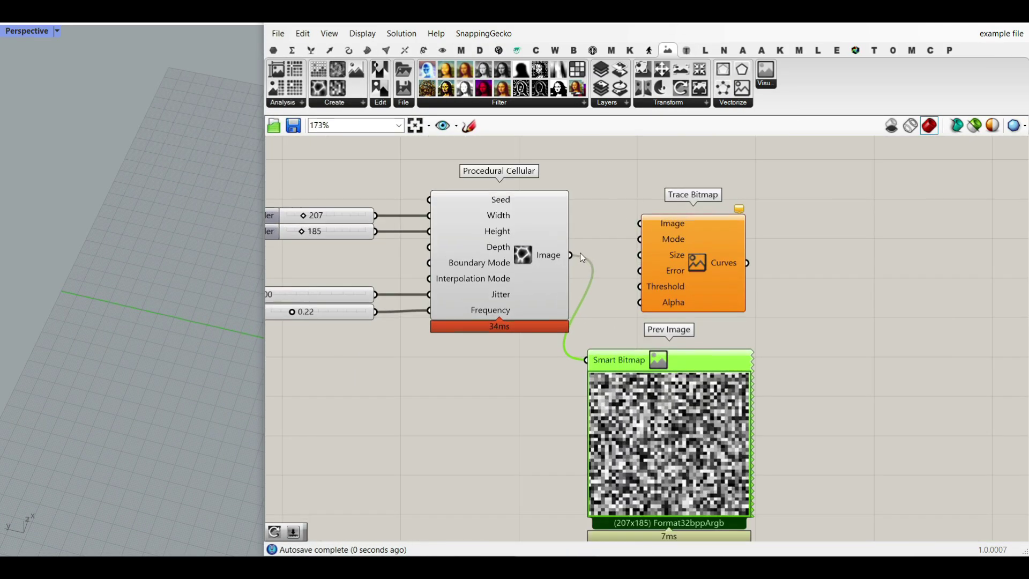
Connect Procedural Cellular's Image output to Trace Bitmap's Image input and spread Trace Bitmap and Prev Image apart.
{"action": "scroll", "coordinate": [580, 253], "scroll_direction": "up", "scroll_amount": 1}
{"action": "mouse_move", "coordinate": [570, 256]}
{"action": "left_mouse_down"}
{"action": "mouse_move", "coordinate": [607, 224]}
{"action": "mouse_move", "coordinate": [650, 219]}
{"action": "left_mouse_up"}
{"action": "scroll", "coordinate": [537, 256], "scroll_direction": "down", "scroll_amount": 3}
{"action": "mouse_move", "coordinate": [652, 273]}
{"action": "left_mouse_down"}
{"action": "mouse_move", "coordinate": [805, 281]}
{"action": "mouse_move", "coordinate": [814, 298]}
{"action": "left_mouse_up"}
{"action": "left_click_drag", "start_coordinate": [643, 393], "coordinate": [700, 389]}
Enlarge the visible Rhino viewport and examine the traced curves from a nearly overhead view.
{"action": "left_click_drag", "start_coordinate": [264, 253], "coordinate": [478, 254]}
{"action": "scroll", "coordinate": [794, 313], "scroll_direction": "down", "scroll_amount": 2}
{"action": "right_click_drag", "start_coordinate": [794, 312], "coordinate": [536, 313]}
{"action": "scroll", "coordinate": [606, 315], "scroll_direction": "up", "scroll_amount": 4}
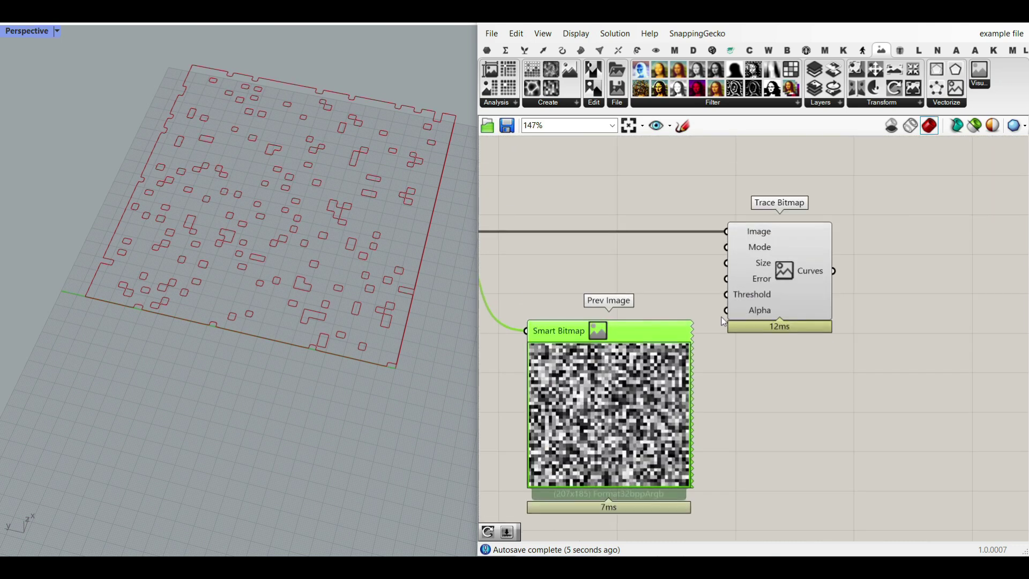
{"action": "right_click_drag", "start_coordinate": [290, 351], "coordinate": [337, 363]}
{"action": "scroll", "coordinate": [337, 362], "scroll_direction": "down", "scroll_amount": 4}
{"action": "right_click_drag", "start_coordinate": [284, 265], "coordinate": [279, 308], "text": "shift"}
{"action": "scroll", "coordinate": [307, 375], "scroll_direction": "up", "scroll_amount": 6}
{"action": "right_click_drag", "start_coordinate": [310, 381], "coordinate": [291, 385], "text": "shift"}
Move Prev Image farther down to make room for a slider beside Trace Bitmap's inputs.
{"action": "right_click_drag", "start_coordinate": [862, 347], "coordinate": [912, 352]}
{"action": "scroll", "coordinate": [774, 329], "scroll_direction": "up", "scroll_amount": 4}
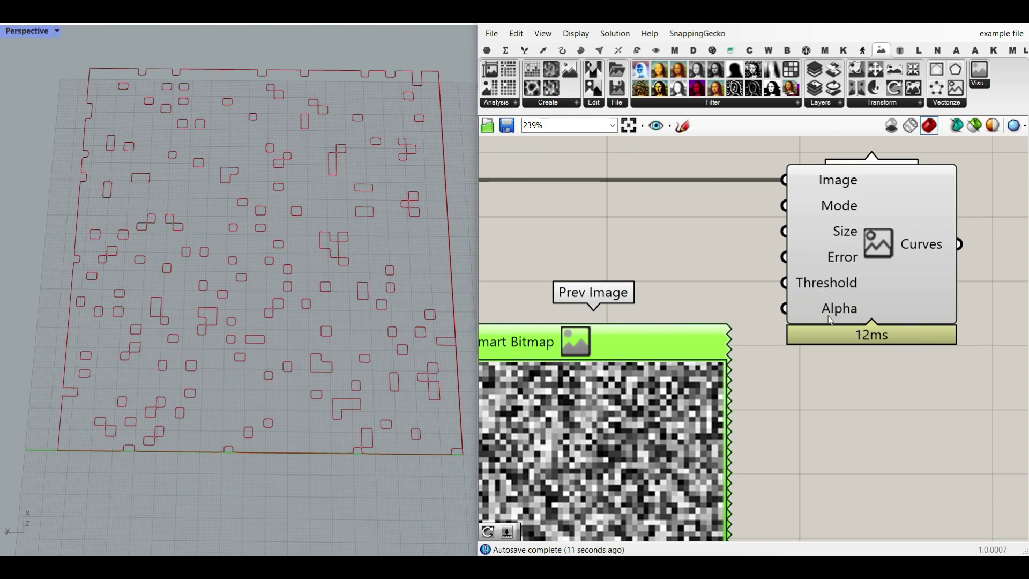
{"action": "right_click_drag", "start_coordinate": [676, 431], "coordinate": [772, 374]}
{"action": "scroll", "coordinate": [733, 377], "scroll_direction": "down", "scroll_amount": 1}
{"action": "left_click_drag", "start_coordinate": [732, 370], "coordinate": [733, 416]}
Create a 0.245 number slider, connect it to Trace Bitmap's Alpha input and lower it to 0.000.
{"action": "mouse_move", "coordinate": [887, 277]}
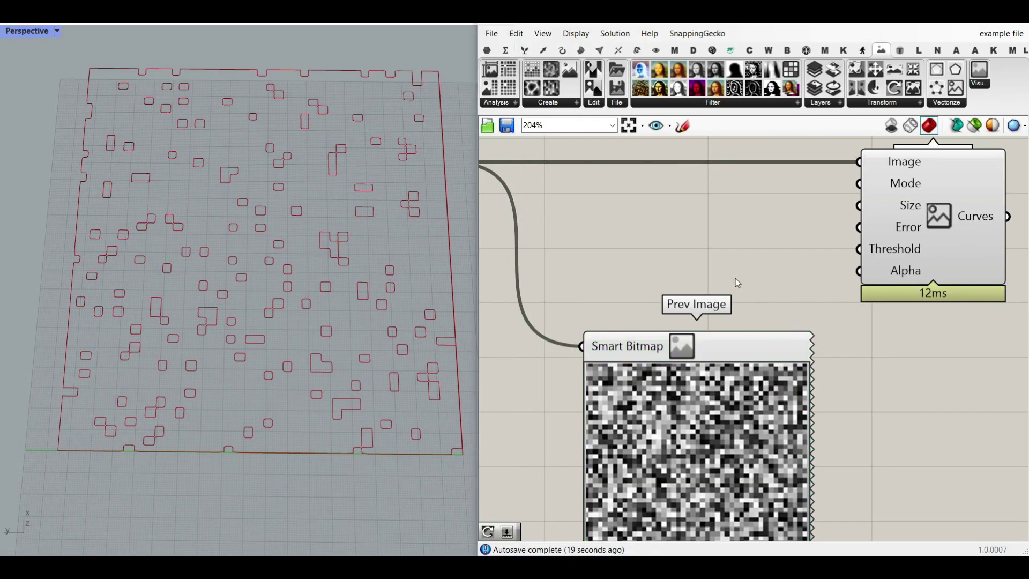
{"action": "double_click", "coordinate": [591, 283]}
{"action": "type", "text": "0.245"}
{"action": "key", "text": "Return"}
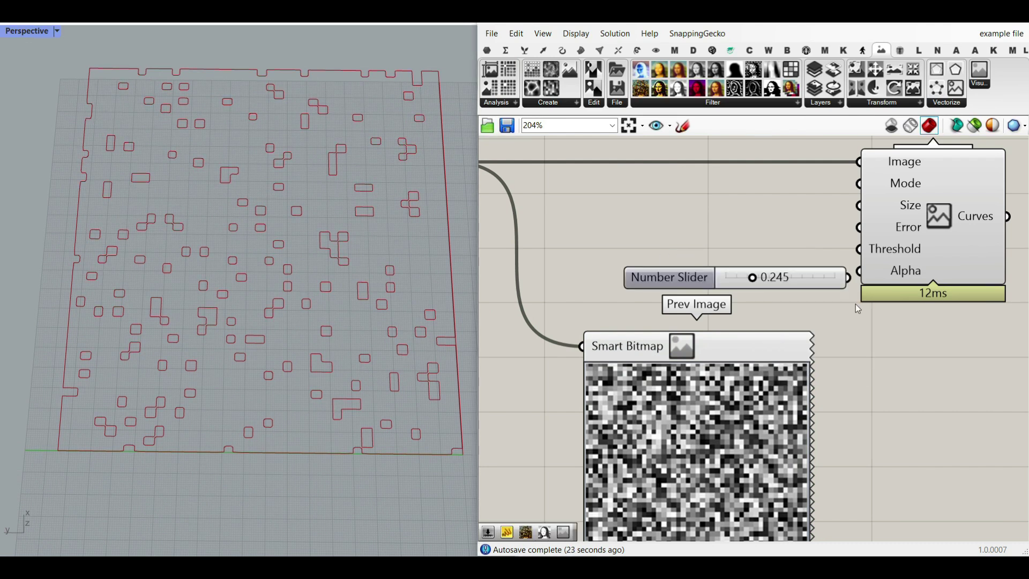
{"action": "left_click_drag", "start_coordinate": [859, 272], "coordinate": [849, 277]}
{"action": "left_click_drag", "start_coordinate": [753, 279], "coordinate": [703, 282]}
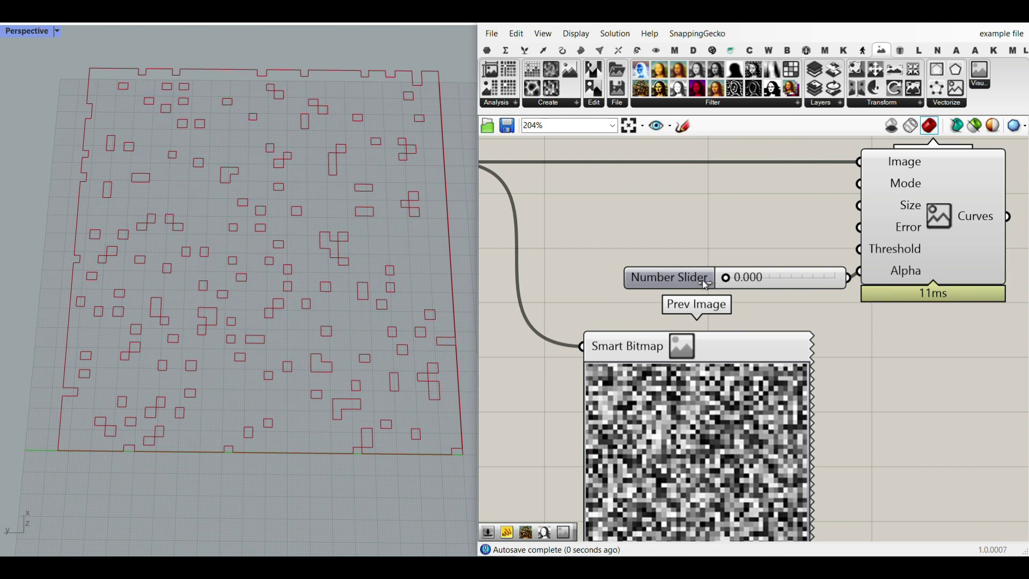
Move the slider wired to Trace Bitmap's Alpha input away from the component and rename it Alpha.
{"action": "left_click_drag", "start_coordinate": [768, 285], "coordinate": [633, 281]}
{"action": "left_click", "coordinate": [290, 277]}
{"action": "scroll", "coordinate": [290, 277], "scroll_direction": "up", "scroll_amount": 6}
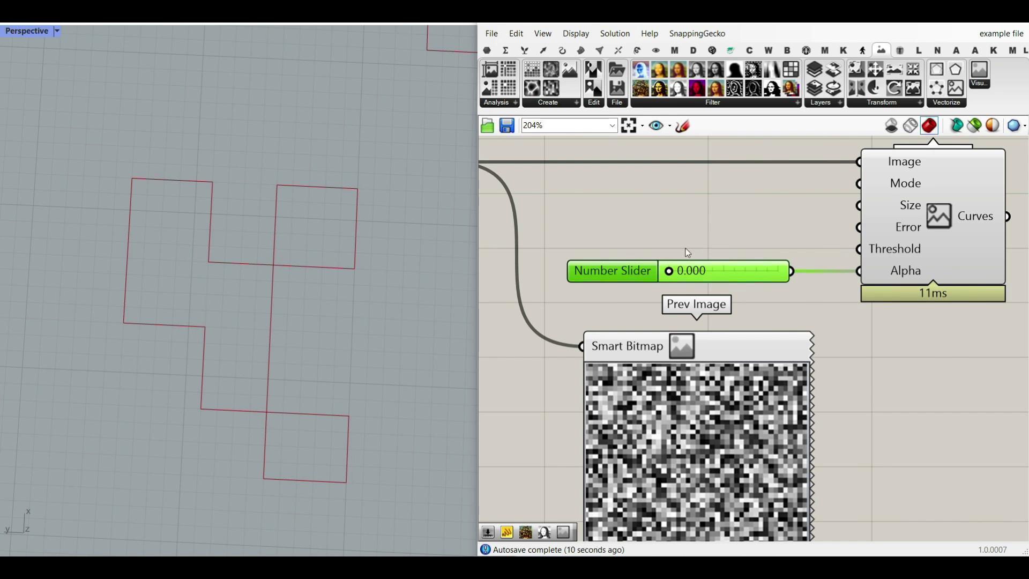
{"action": "right_click", "coordinate": [723, 275]}
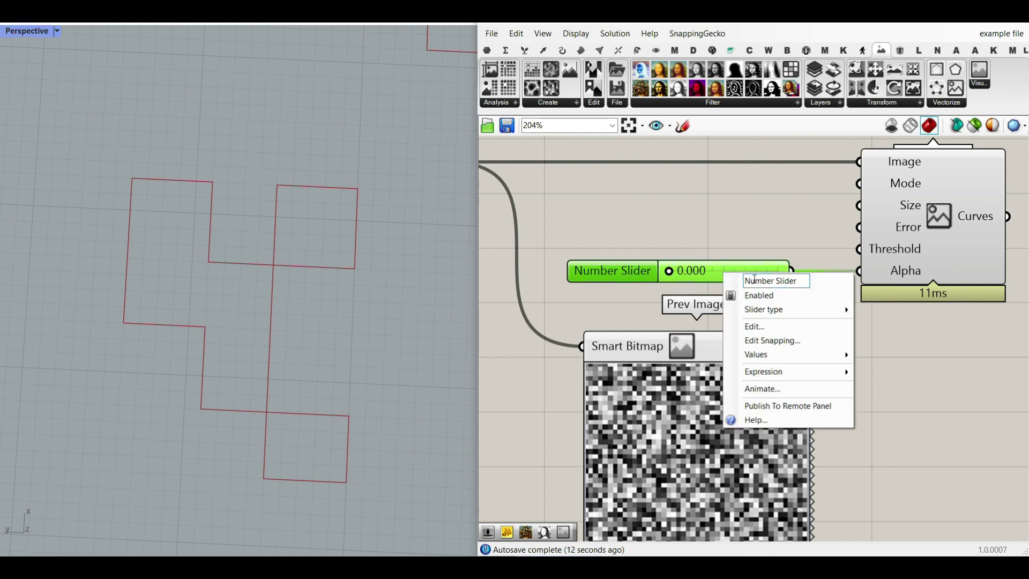
{"action": "type", "text": "Alpha"}
{"action": "key", "text": "Return"}
{"action": "left_click_drag", "start_coordinate": [723, 274], "coordinate": [859, 271]}
Duplicate the Alpha slider, connect the copy to Trace Bitmap's Threshold input and set it to 0.506.
{"action": "key", "text": "ctrl+c"}
{"action": "key", "text": "ctrl+v"}
{"action": "left_click_drag", "start_coordinate": [734, 273], "coordinate": [859, 249]}
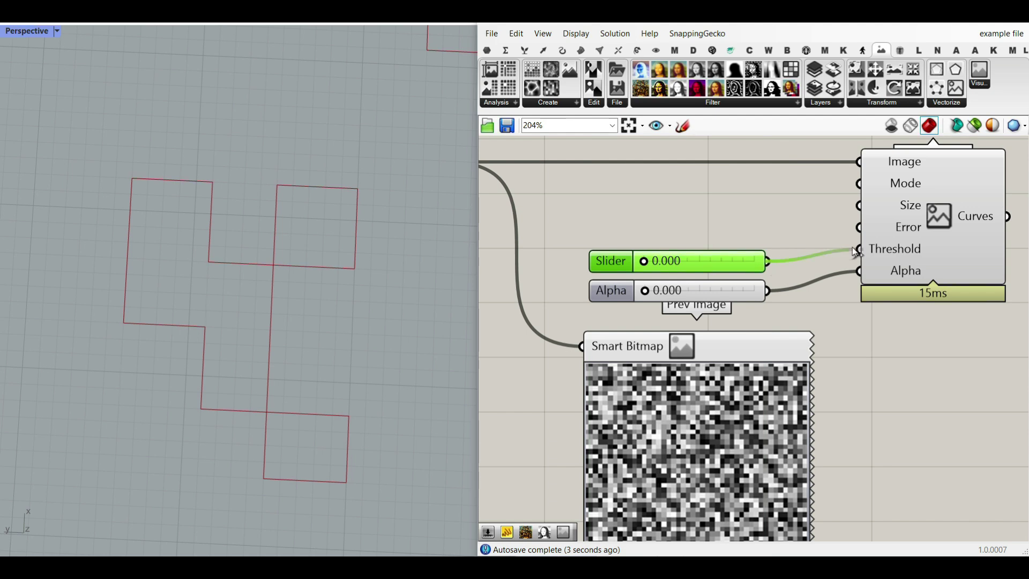
{"action": "scroll", "coordinate": [321, 321], "scroll_direction": "down", "scroll_amount": 3}
{"action": "left_click_drag", "start_coordinate": [665, 264], "coordinate": [722, 263]}
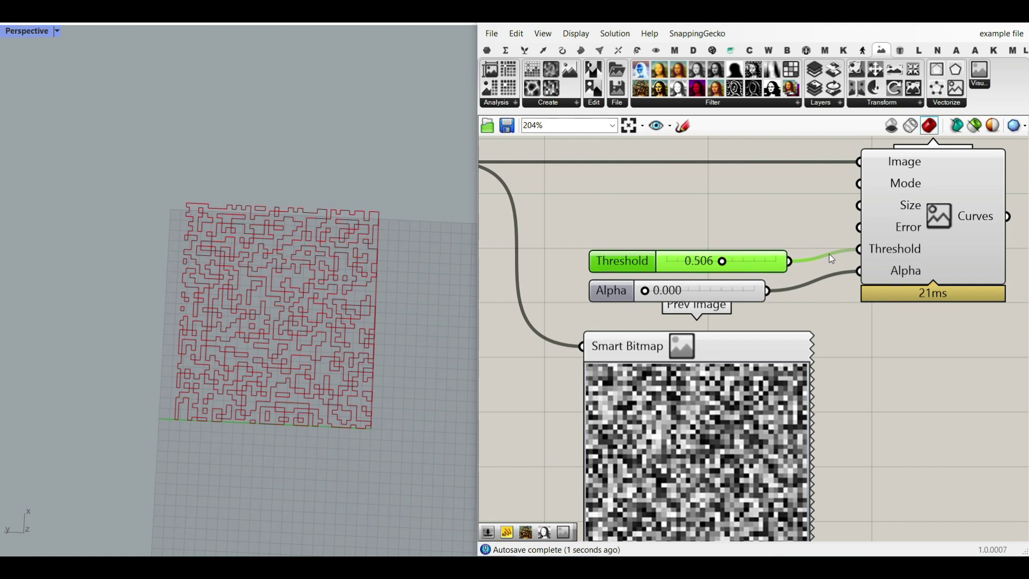
Fine-tune the Threshold slider to 0.486 while comparing the bitmap preview with the traced curves.
{"action": "mouse_move", "coordinate": [918, 250]}
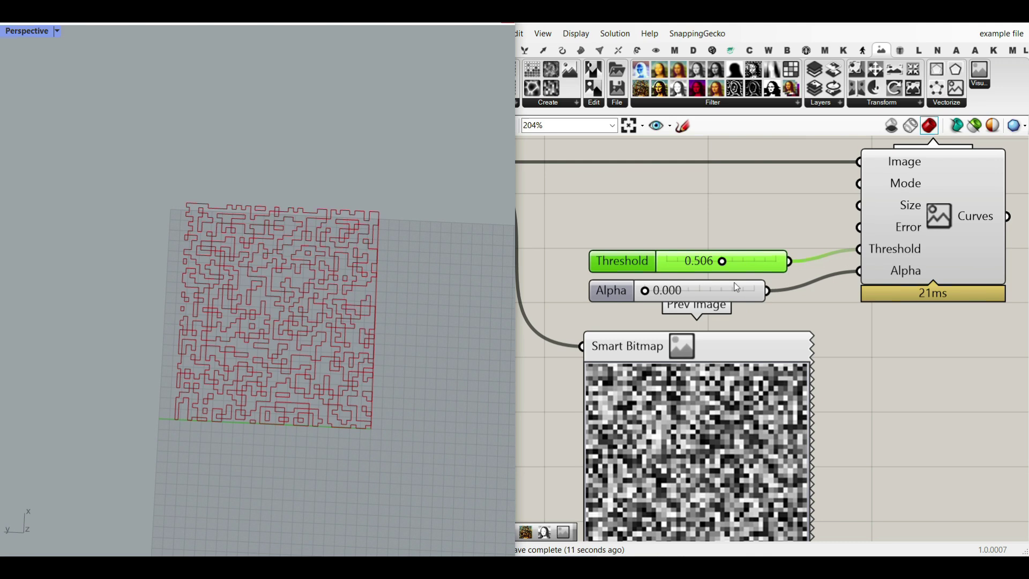
{"action": "mouse_move", "coordinate": [720, 266]}
{"action": "left_mouse_down"}
{"action": "mouse_move", "coordinate": [711, 265]}
{"action": "mouse_move", "coordinate": [720, 264]}
{"action": "left_mouse_up"}
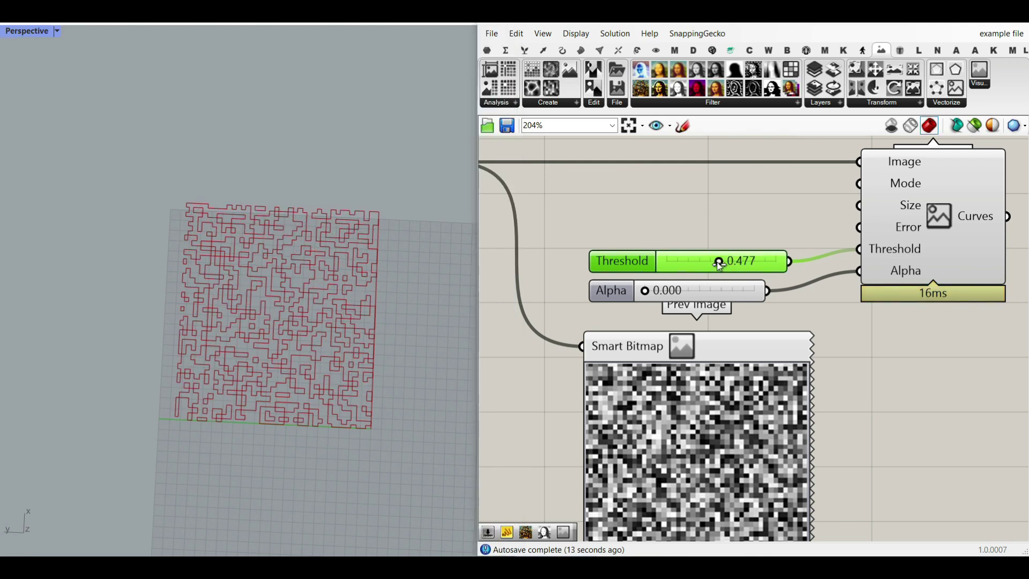
{"action": "scroll", "coordinate": [660, 412], "scroll_direction": "up", "scroll_amount": 3}
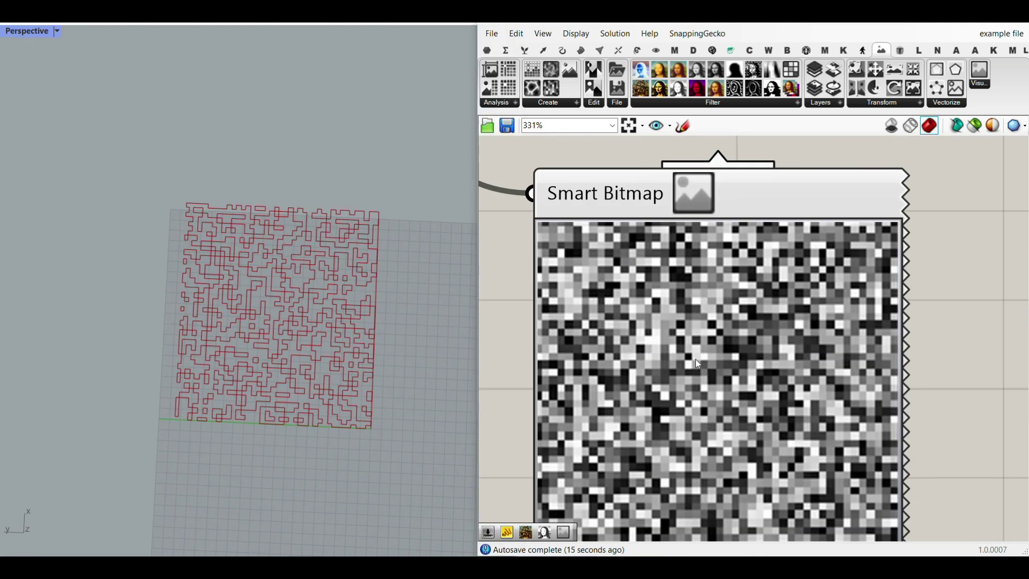
{"action": "scroll", "coordinate": [697, 364], "scroll_direction": "down", "scroll_amount": 5}
{"action": "scroll", "coordinate": [708, 268], "scroll_direction": "up", "scroll_amount": 5}
{"action": "left_click_drag", "start_coordinate": [684, 255], "coordinate": [689, 256]}
{"action": "scroll", "coordinate": [278, 311], "scroll_direction": "up", "scroll_amount": 4}
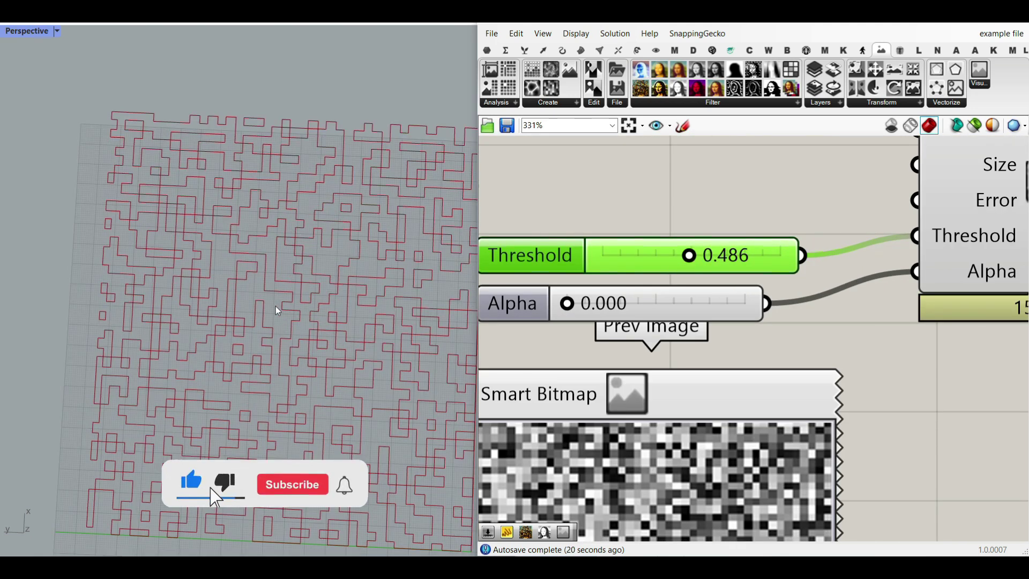
Try an Alpha value of 0.857 on the traced curves, inspect their corners and return Alpha to 0.000.
{"action": "scroll", "coordinate": [278, 311], "scroll_direction": "up", "scroll_amount": 2}
{"action": "left_click_drag", "start_coordinate": [566, 304], "coordinate": [720, 304]}
{"action": "scroll", "coordinate": [254, 179], "scroll_direction": "up", "scroll_amount": 6}
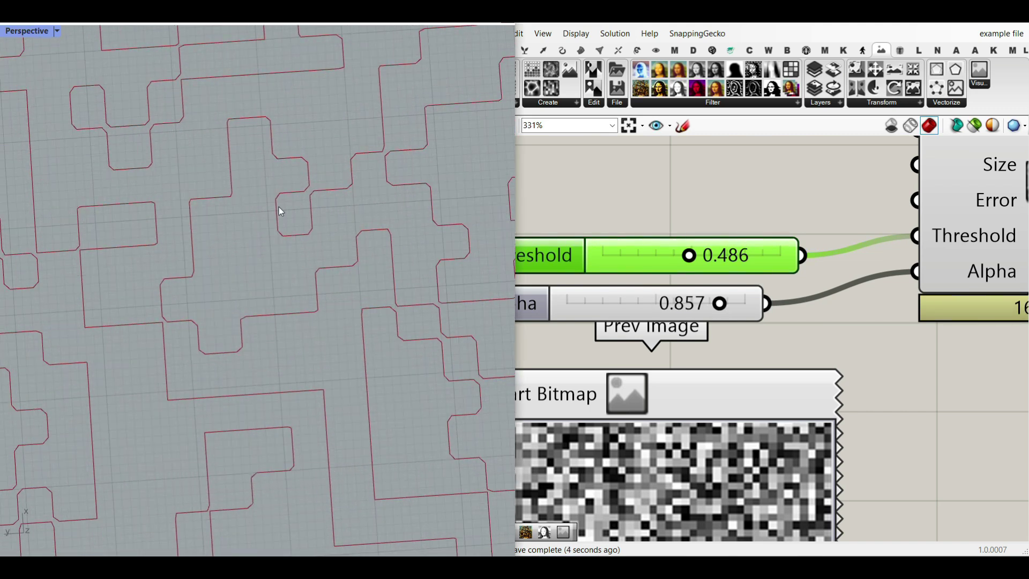
{"action": "left_click_drag", "start_coordinate": [722, 309], "coordinate": [514, 295]}
{"action": "scroll", "coordinate": [350, 336], "scroll_direction": "down", "scroll_amount": 8}
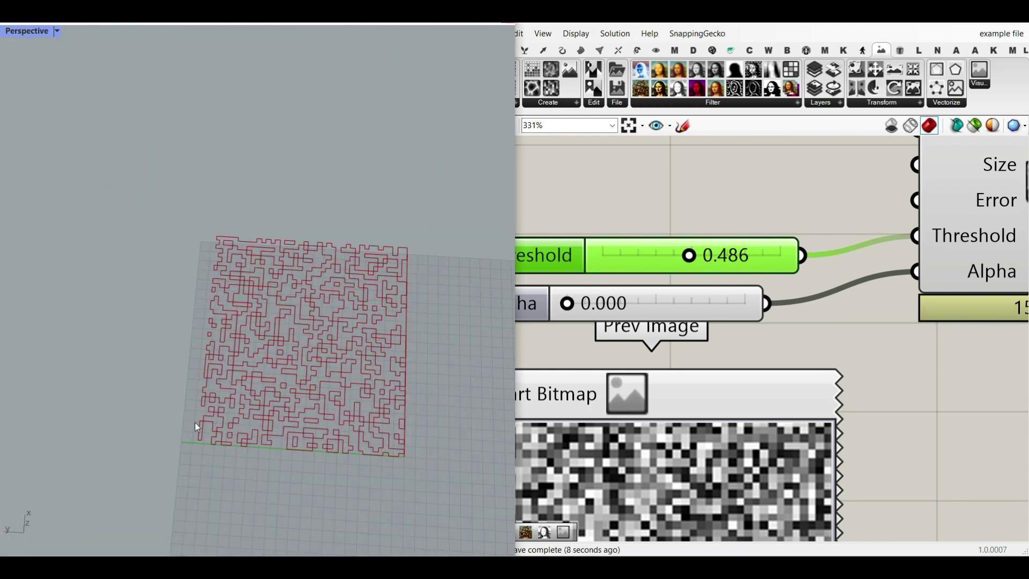
Set Procedural Cellular's Jitter to 0.71 and its Frequency to 0.30.
{"action": "scroll", "coordinate": [163, 343], "scroll_direction": "down", "scroll_amount": 5}
{"action": "scroll", "coordinate": [196, 395], "scroll_direction": "up", "scroll_amount": 9}
{"action": "right_click_drag", "start_coordinate": [196, 395], "coordinate": [231, 354]}
{"action": "right_click_drag", "start_coordinate": [283, 315], "coordinate": [256, 337], "text": "shift"}
{"action": "right_click_drag", "start_coordinate": [638, 293], "coordinate": [853, 317]}
{"action": "scroll", "coordinate": [853, 316], "scroll_direction": "down", "scroll_amount": 3}
{"action": "right_click_drag", "start_coordinate": [630, 321], "coordinate": [930, 342]}
{"action": "scroll", "coordinate": [652, 275], "scroll_direction": "up", "scroll_amount": 3}
{"action": "right_click_drag", "start_coordinate": [652, 276], "coordinate": [666, 357]}
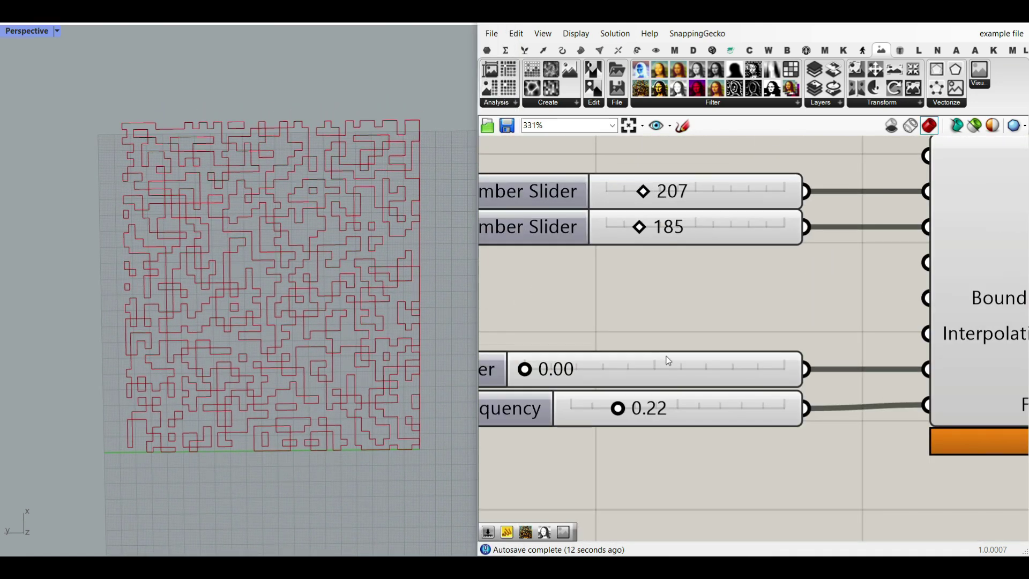
{"action": "left_click_drag", "start_coordinate": [534, 376], "coordinate": [702, 369]}
{"action": "mouse_move", "coordinate": [623, 412]}
{"action": "left_mouse_down"}
{"action": "mouse_move", "coordinate": [671, 409]}
{"action": "mouse_move", "coordinate": [635, 409]}
{"action": "left_mouse_up"}
{"action": "scroll", "coordinate": [665, 327], "scroll_direction": "down", "scroll_amount": 2}
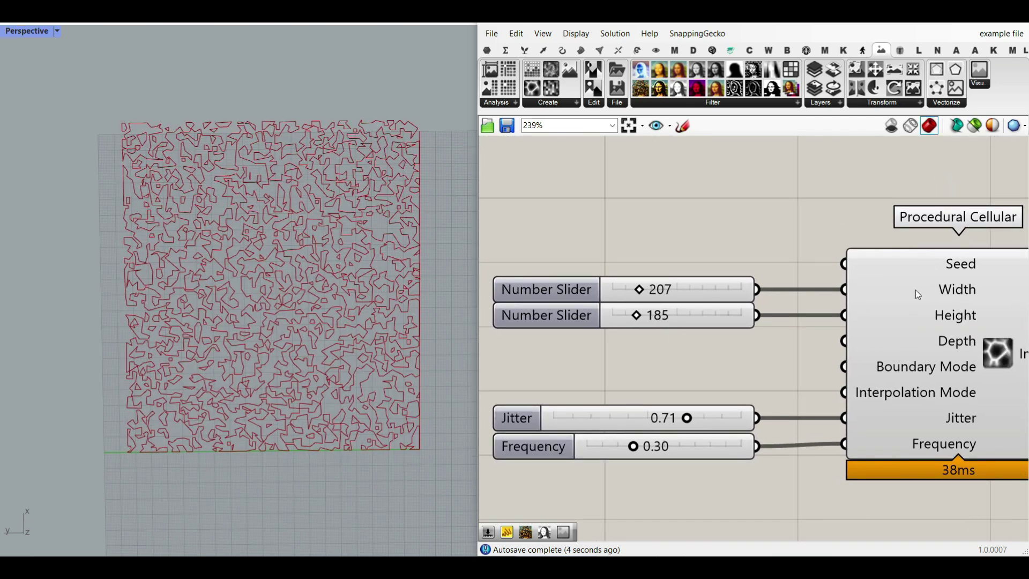
Create an integer number slider starting at 0, connect it to Procedural Cellular's Seed input and set it to 75.
{"action": "right_click_drag", "start_coordinate": [943, 270], "coordinate": [780, 286]}
{"action": "scroll", "coordinate": [786, 290], "scroll_direction": "up", "scroll_amount": 3}
{"action": "scroll", "coordinate": [788, 303], "scroll_direction": "down", "scroll_amount": 3}
{"action": "double_click", "coordinate": [580, 291]}
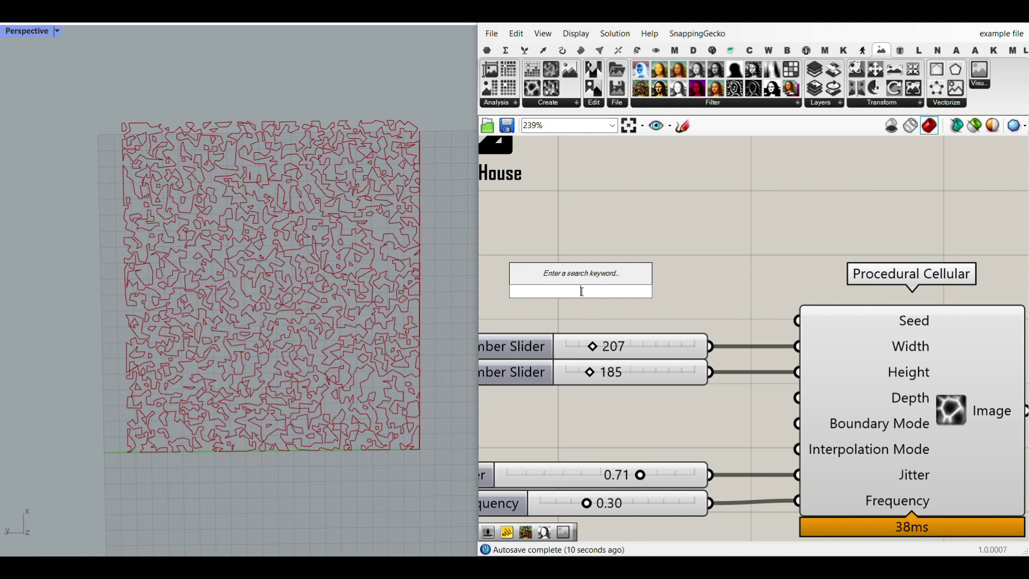
{"action": "type", "text": "0..100"}
{"action": "key", "text": "Return"}
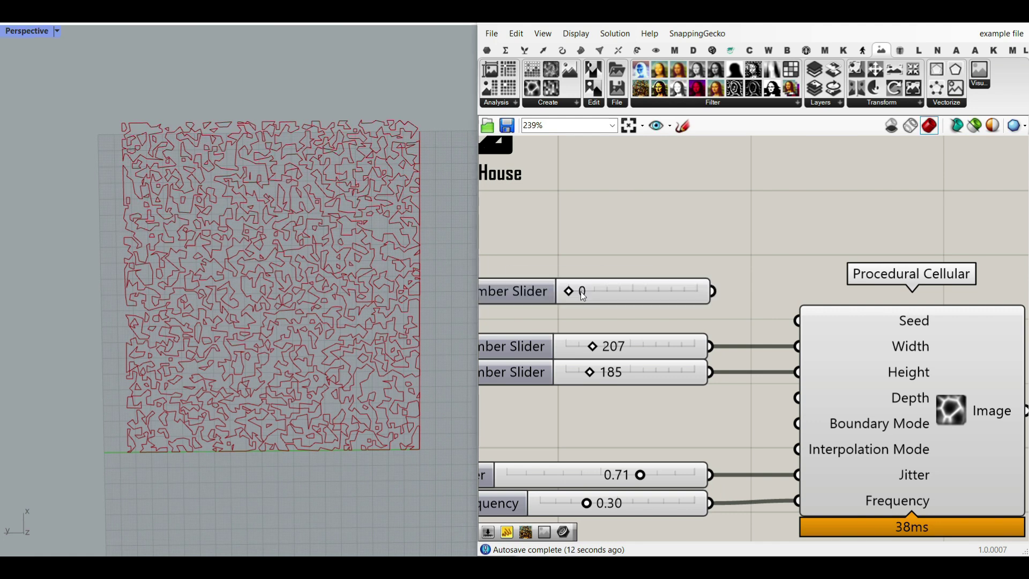
{"action": "left_click_drag", "start_coordinate": [715, 291], "coordinate": [798, 320]}
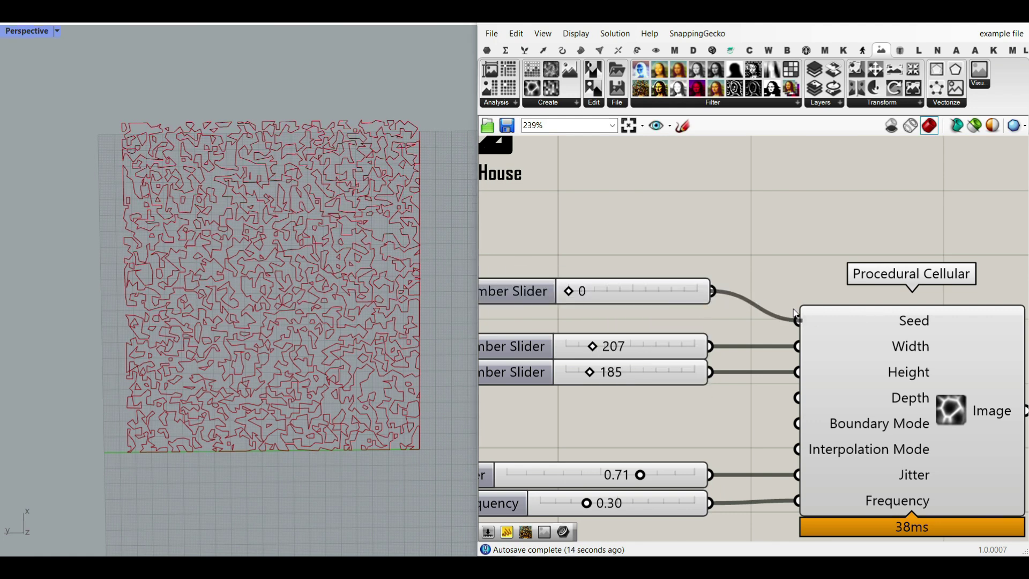
{"action": "mouse_move", "coordinate": [571, 296]}
{"action": "left_mouse_down"}
{"action": "mouse_move", "coordinate": [630, 296]}
{"action": "mouse_move", "coordinate": [570, 294]}
{"action": "mouse_move", "coordinate": [627, 295]}
{"action": "mouse_move", "coordinate": [578, 296]}
{"action": "left_mouse_up"}
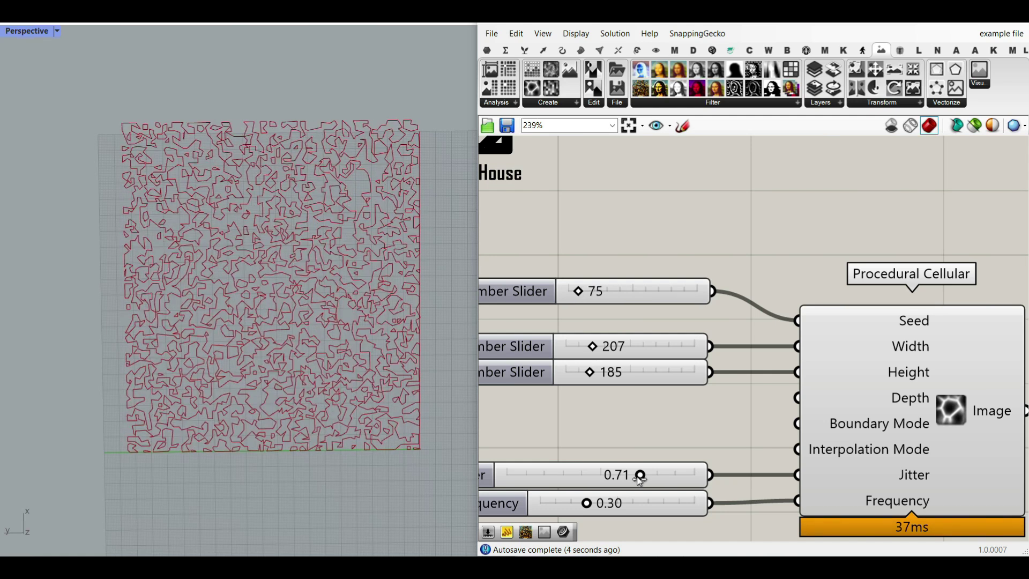
Lower Procedural Cellular's Jitter to 0.00 and set the Seed slider to 263.
{"action": "right_click_drag", "start_coordinate": [640, 478], "coordinate": [687, 447]}
{"action": "left_click_drag", "start_coordinate": [686, 446], "coordinate": [525, 443]}
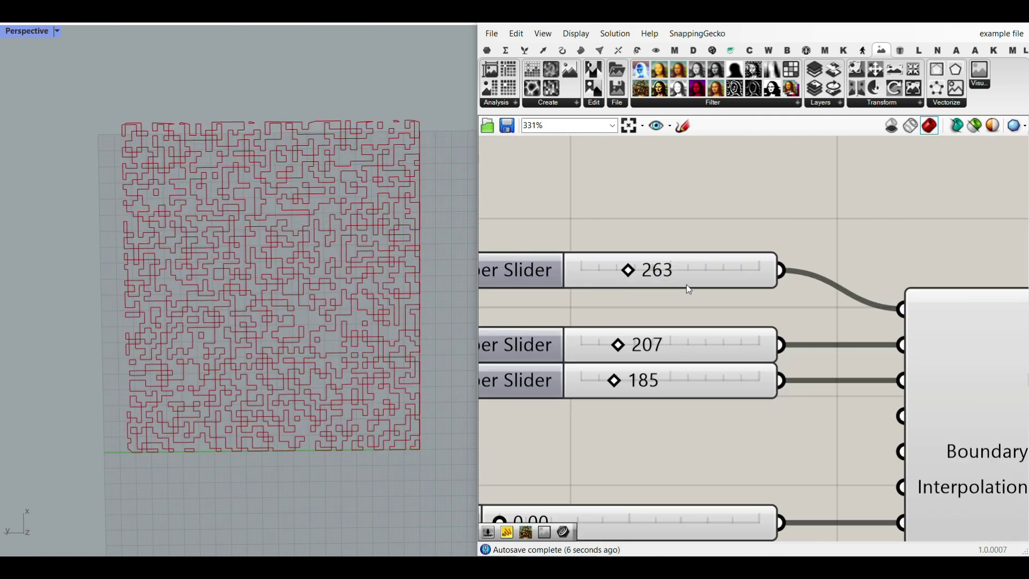
{"action": "scroll", "coordinate": [689, 289], "scroll_direction": "down", "scroll_amount": 3}
{"action": "scroll", "coordinate": [688, 285], "scroll_direction": "up", "scroll_amount": 3}
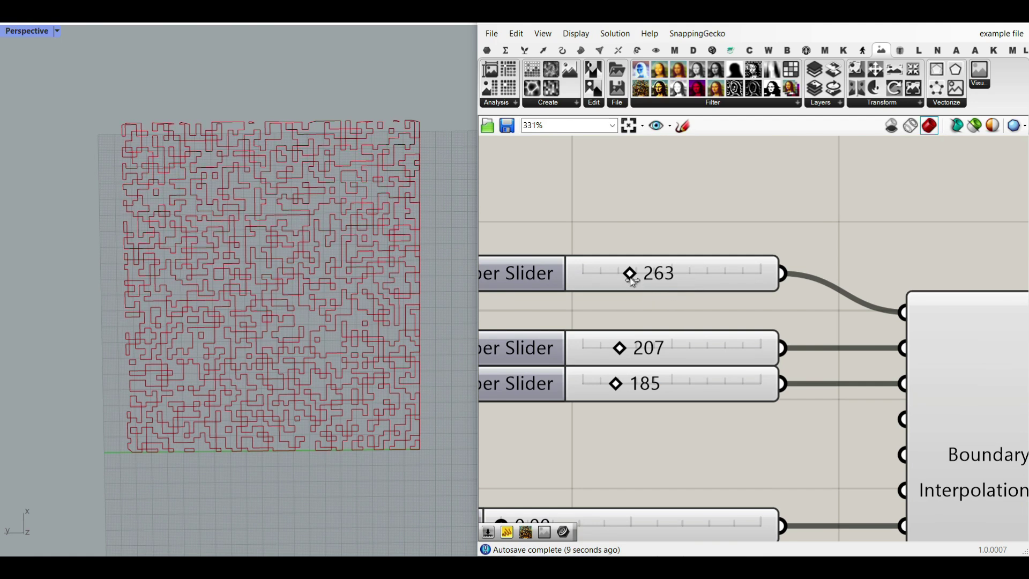
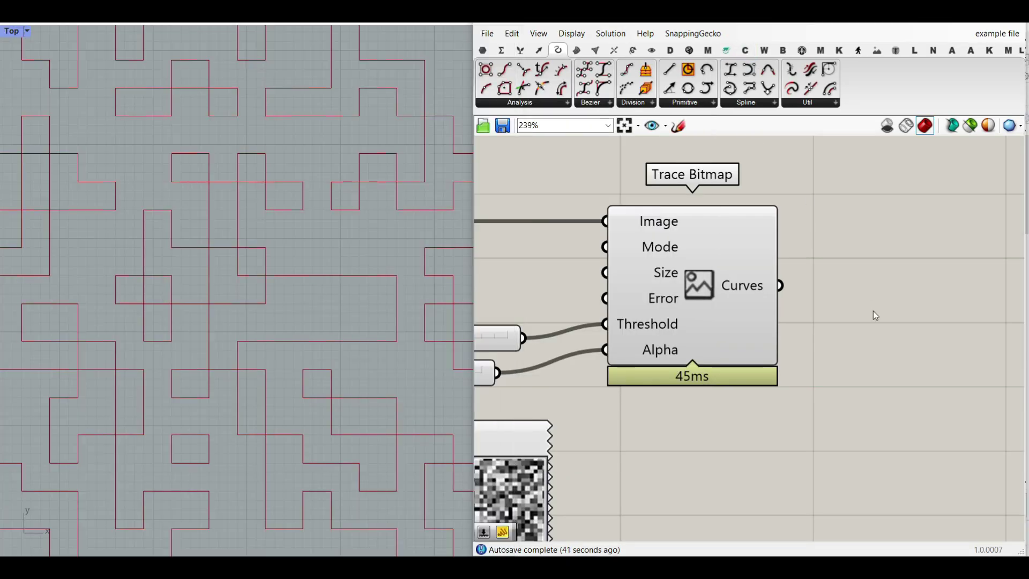
Add Parakeet's Network Regions component to the canvas beside Trace Bitmap's output.
{"action": "left_click", "coordinate": [690, 50]}
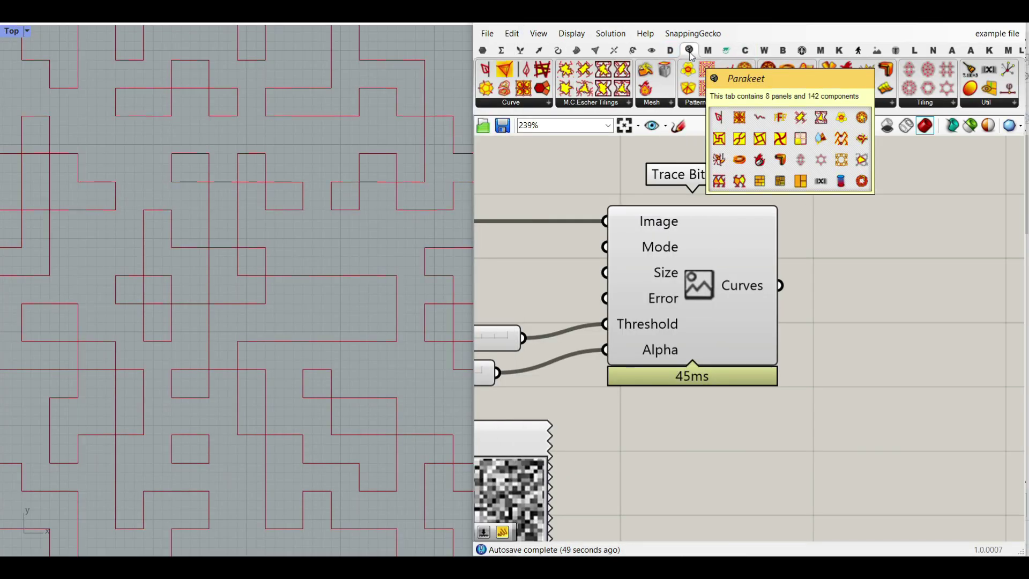
{"action": "left_click", "coordinate": [531, 103]}
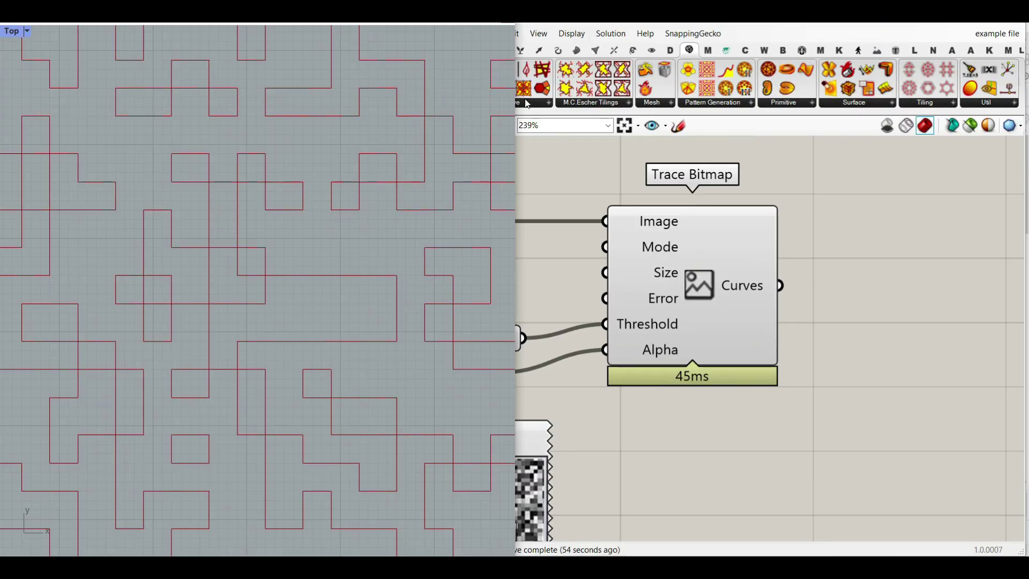
{"action": "left_click", "coordinate": [528, 103]}
{"action": "left_click", "coordinate": [536, 181]}
{"action": "left_click", "coordinate": [870, 340]}
{"action": "right_click_drag", "start_coordinate": [870, 340], "coordinate": [618, 268]}
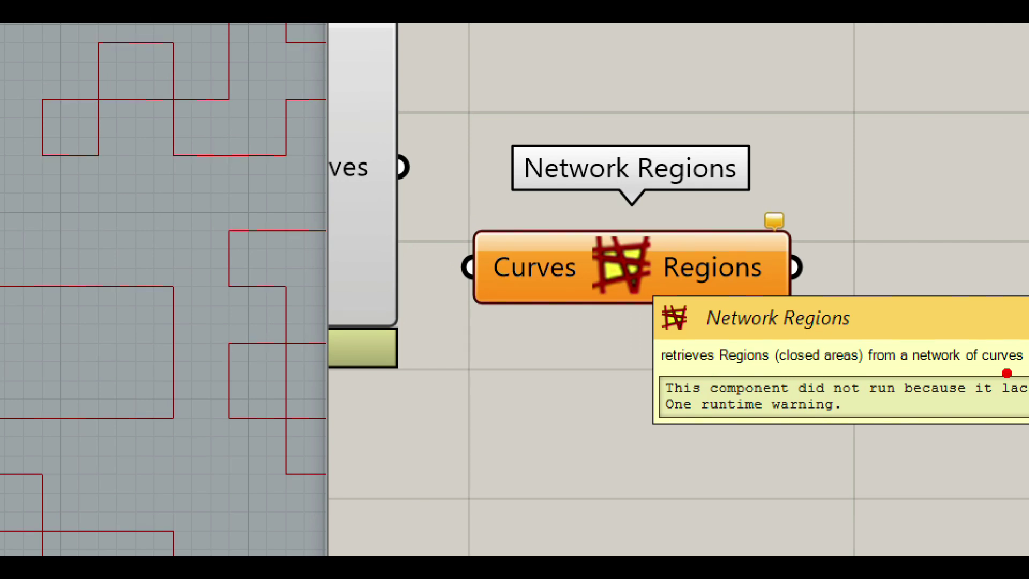
{"action": "left_click_drag", "start_coordinate": [564, 363], "coordinate": [448, 467]}
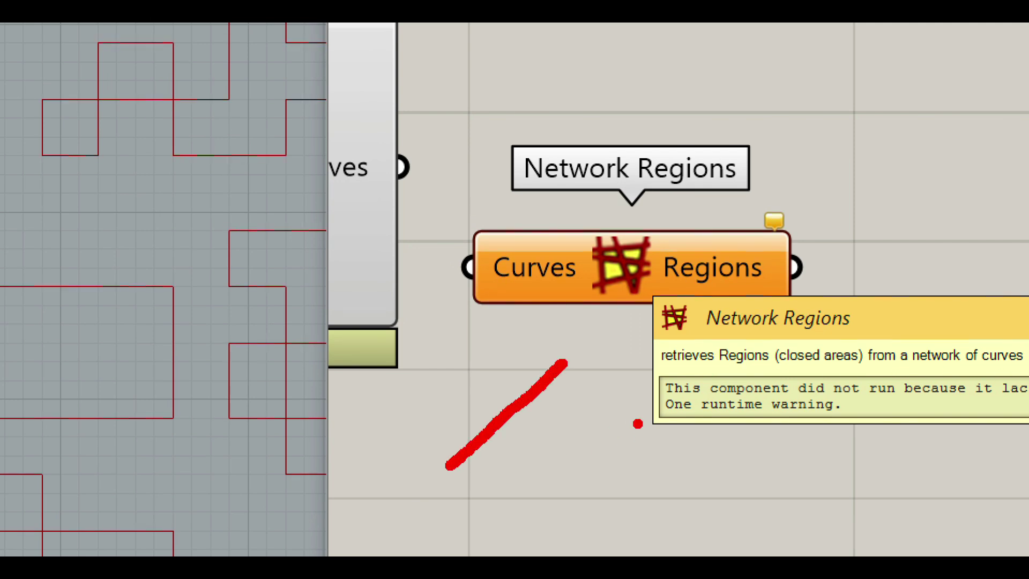
{"action": "left_click_drag", "start_coordinate": [641, 415], "coordinate": [526, 502]}
{"action": "left_click_drag", "start_coordinate": [523, 355], "coordinate": [672, 500]}
{"action": "left_click_drag", "start_coordinate": [424, 415], "coordinate": [643, 506]}
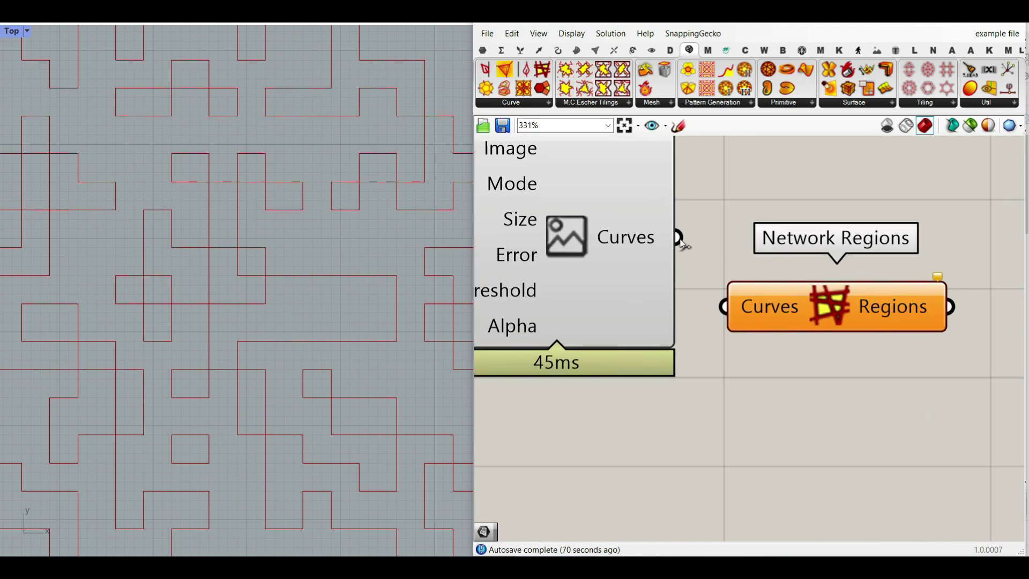
Connect Trace Bitmap's Curves output to the Curves input of Network Regions.
{"action": "left_click_drag", "start_coordinate": [678, 238], "coordinate": [714, 299]}
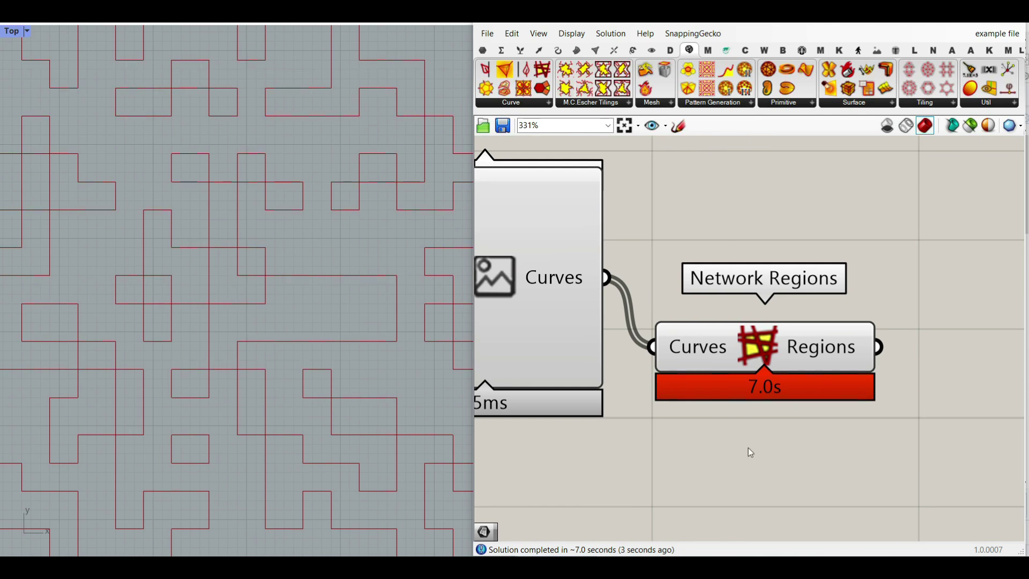
{"action": "scroll", "coordinate": [710, 442], "scroll_direction": "down", "scroll_amount": 2}
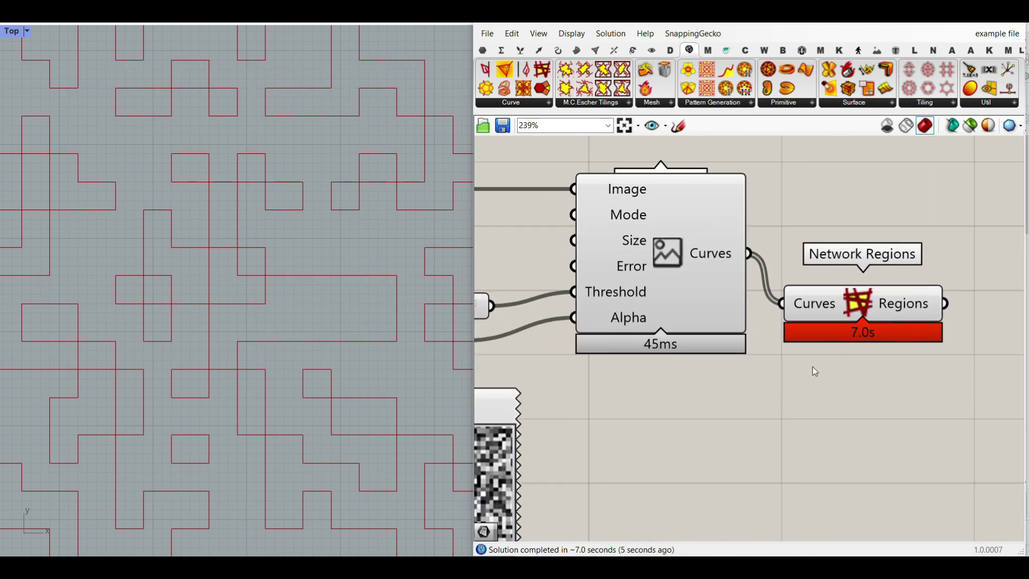
{"action": "scroll", "coordinate": [813, 367], "scroll_direction": "down", "scroll_amount": 3}
{"action": "right_click_drag", "start_coordinate": [795, 317], "coordinate": [716, 329]}
{"action": "scroll", "coordinate": [836, 325], "scroll_direction": "up", "scroll_amount": 5}
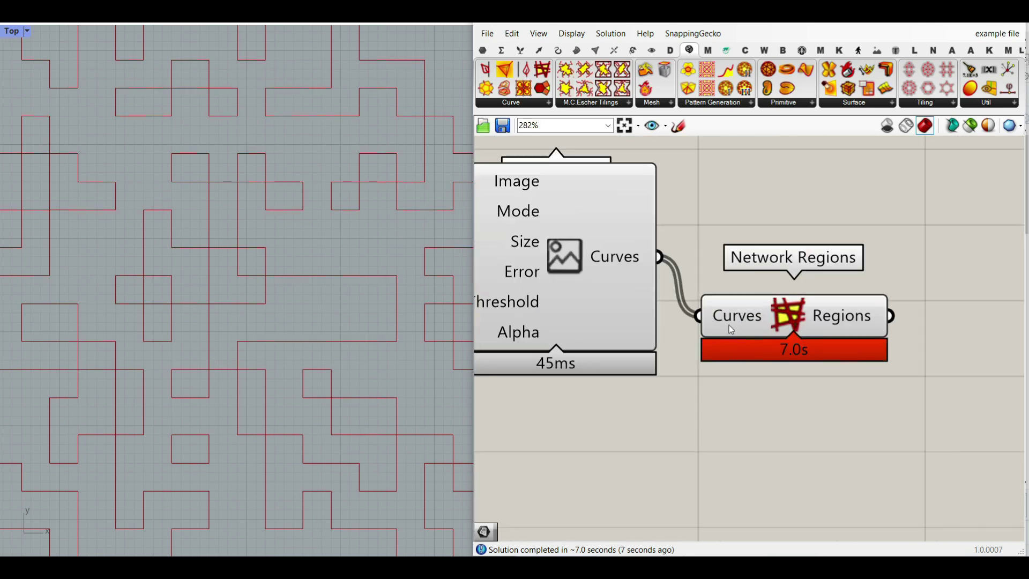
Internalise the curve data in Network Regions' Curves input and move the component farther from Trace Bitmap.
{"action": "right_click", "coordinate": [727, 316]}
{"action": "left_click", "coordinate": [771, 516]}
{"action": "scroll", "coordinate": [724, 360], "scroll_direction": "down", "scroll_amount": 3}
{"action": "left_click_drag", "start_coordinate": [723, 359], "coordinate": [832, 321]}
{"action": "left_click", "coordinate": [856, 369]}
{"action": "right_click_drag", "start_coordinate": [857, 369], "coordinate": [676, 404]}
{"action": "scroll", "coordinate": [690, 384], "scroll_direction": "up", "scroll_amount": 3}
{"action": "scroll", "coordinate": [187, 403], "scroll_direction": "down", "scroll_amount": 5}
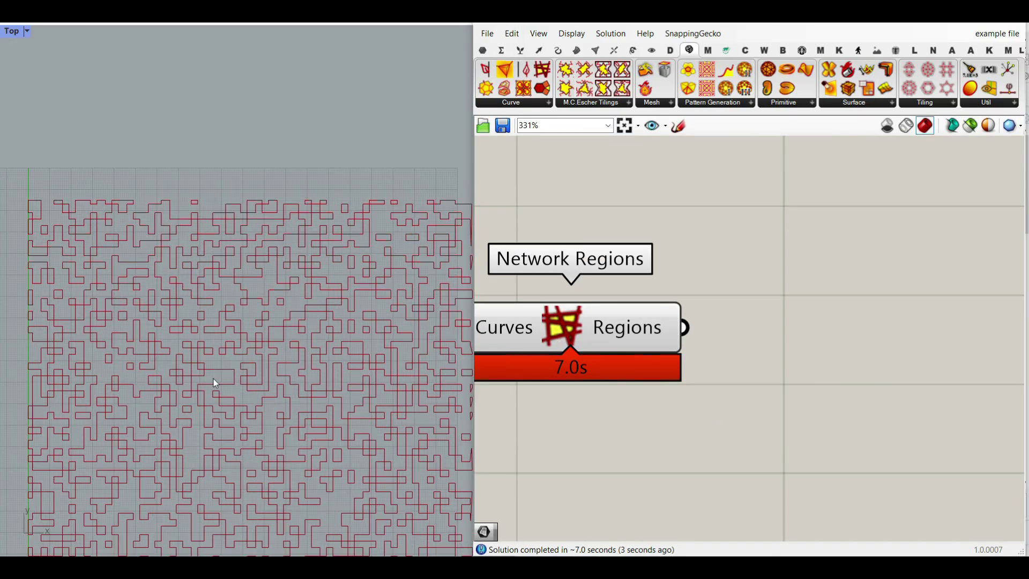
{"action": "scroll", "coordinate": [205, 401], "scroll_direction": "up", "scroll_amount": 3}
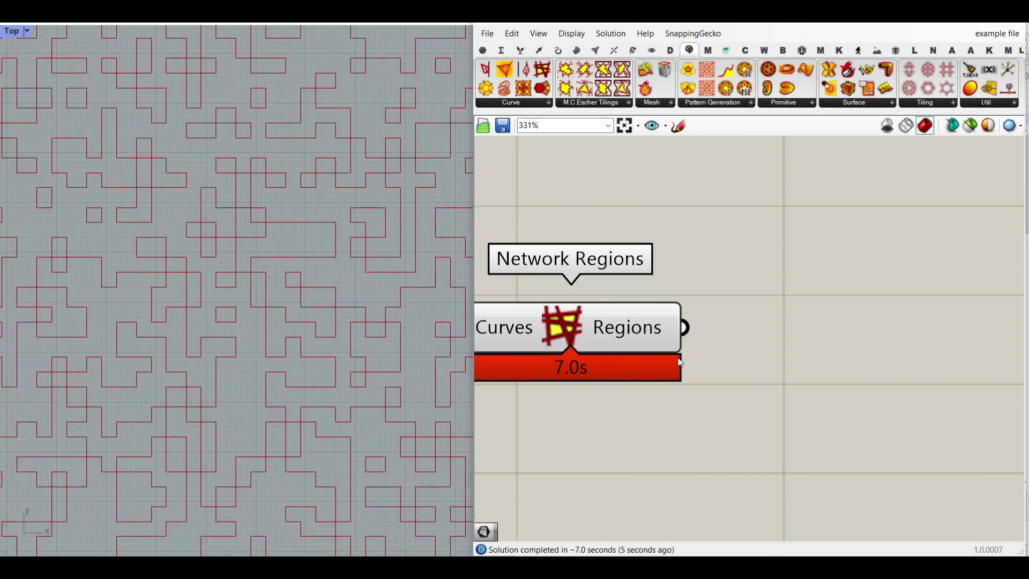
Add an Offset Curve Loose component from the curve utilities beside Network Regions.
{"action": "left_click", "coordinate": [558, 50]}
{"action": "left_click", "coordinate": [833, 103]}
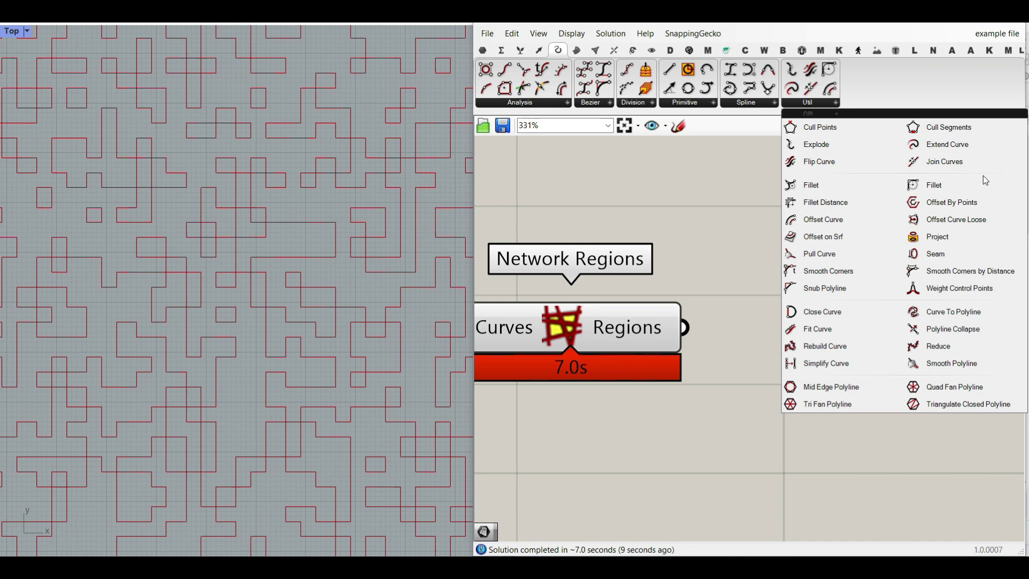
{"action": "left_click", "coordinate": [984, 222]}
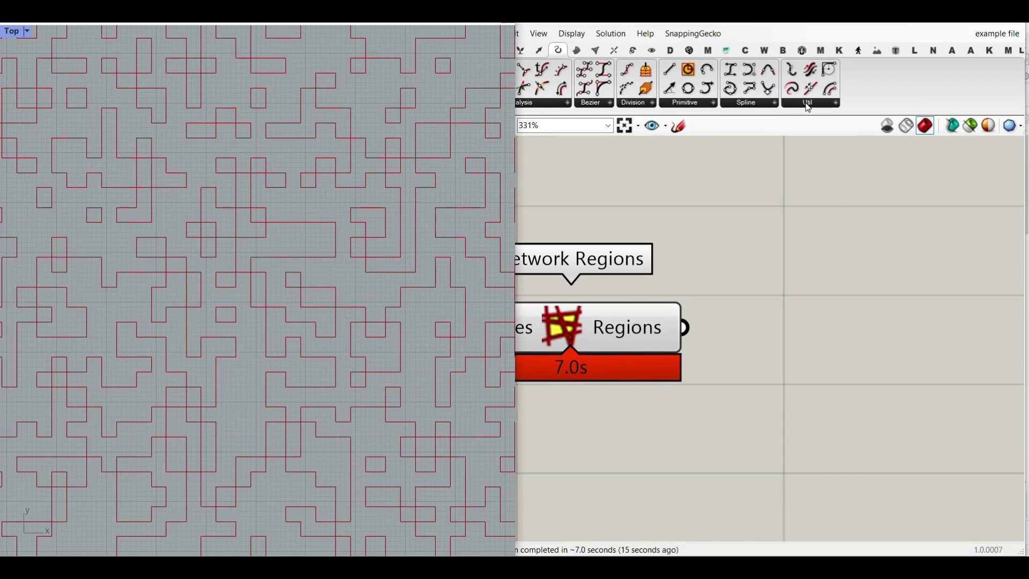
{"action": "left_click", "coordinate": [808, 108]}
{"action": "left_click_drag", "start_coordinate": [960, 224], "coordinate": [854, 395]}
{"action": "right_click_drag", "start_coordinate": [700, 332], "coordinate": [743, 265]}
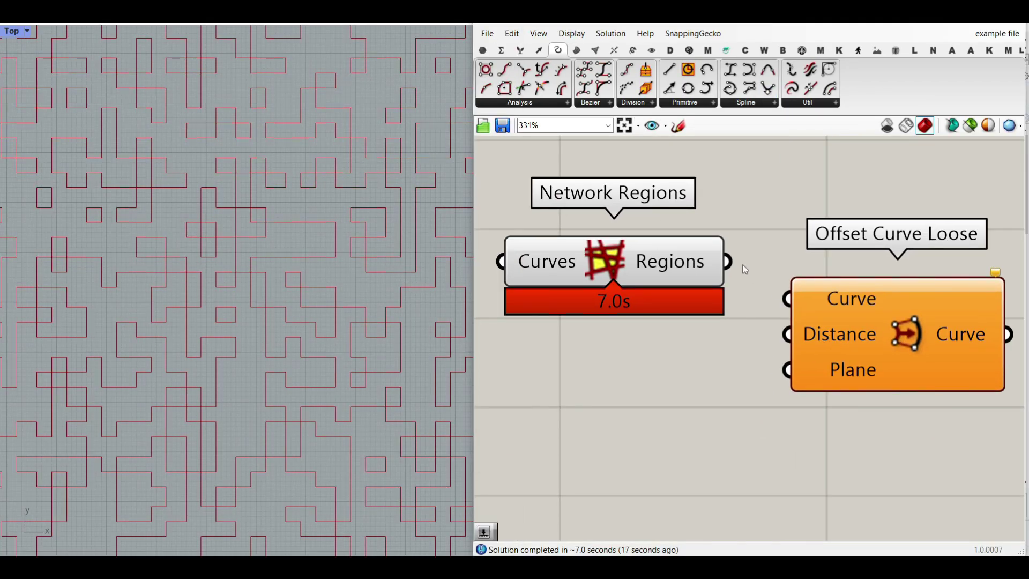
Connect Network Regions' Regions output to both the Curve and Plane inputs of Offset Curve Loose and align the component.
{"action": "left_click_drag", "start_coordinate": [727, 261], "coordinate": [789, 299]}
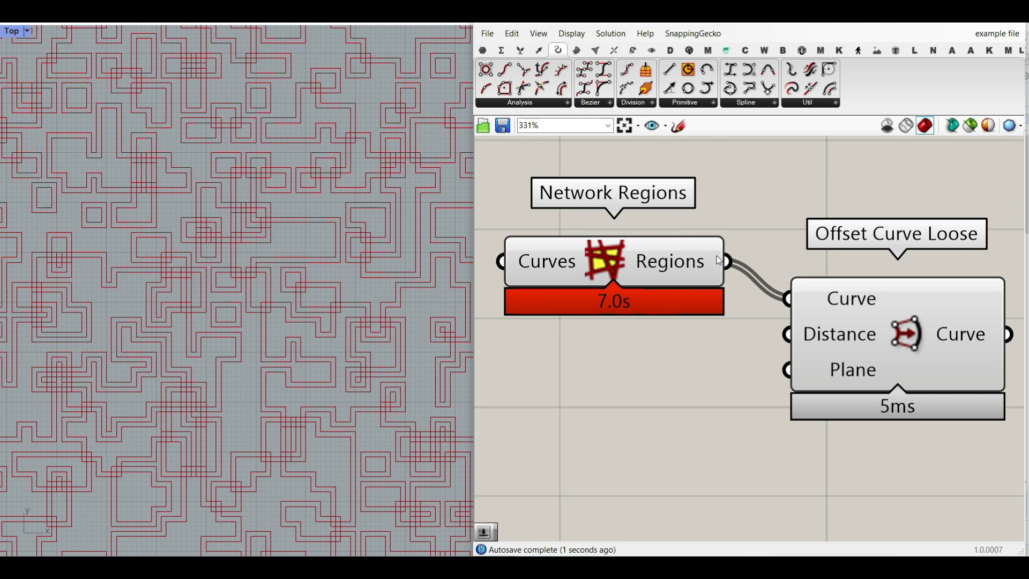
{"action": "left_click_drag", "start_coordinate": [726, 263], "coordinate": [789, 373]}
{"action": "right_click_drag", "start_coordinate": [837, 373], "coordinate": [762, 354]}
{"action": "scroll", "coordinate": [750, 351], "scroll_direction": "down", "scroll_amount": 3}
{"action": "left_click_drag", "start_coordinate": [794, 317], "coordinate": [817, 314]}
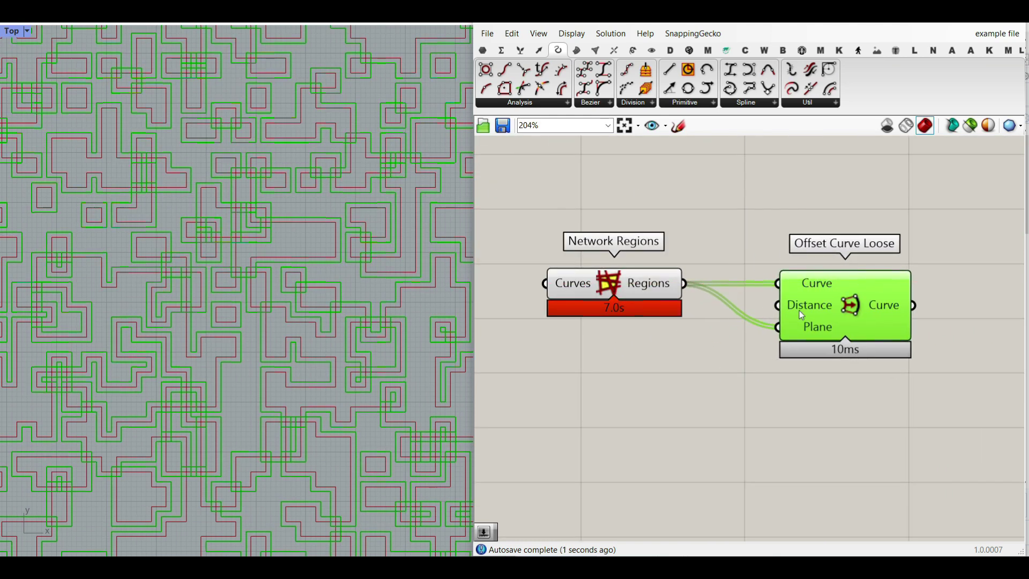
Set the expression on Offset Curve Loose's Distance input to -x.
{"action": "scroll", "coordinate": [737, 350], "scroll_direction": "up", "scroll_amount": 3}
{"action": "right_click", "coordinate": [806, 302]}
{"action": "mouse_move", "coordinate": [836, 409]}
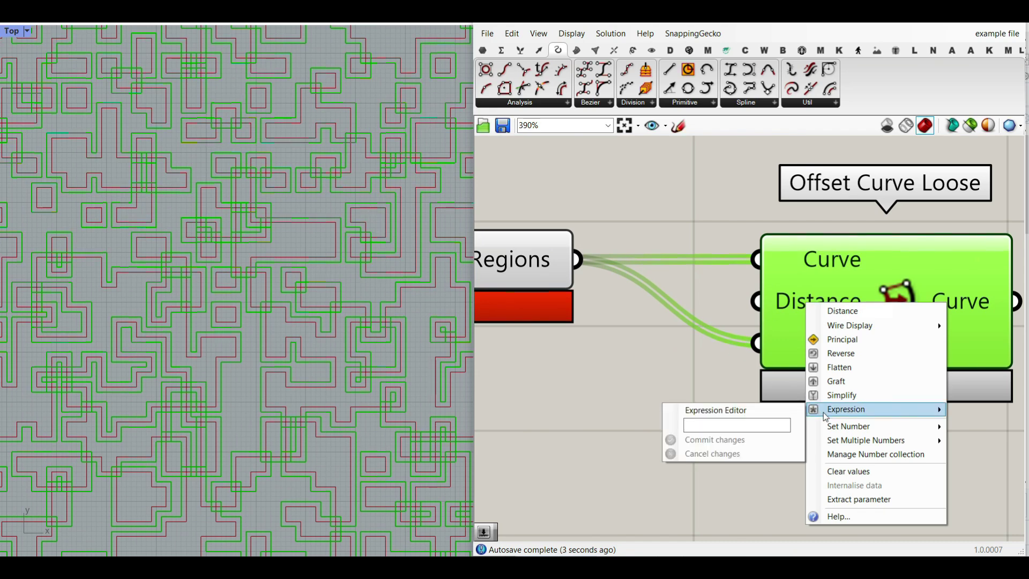
{"action": "left_click", "coordinate": [756, 424]}
{"action": "type", "text": "-"}
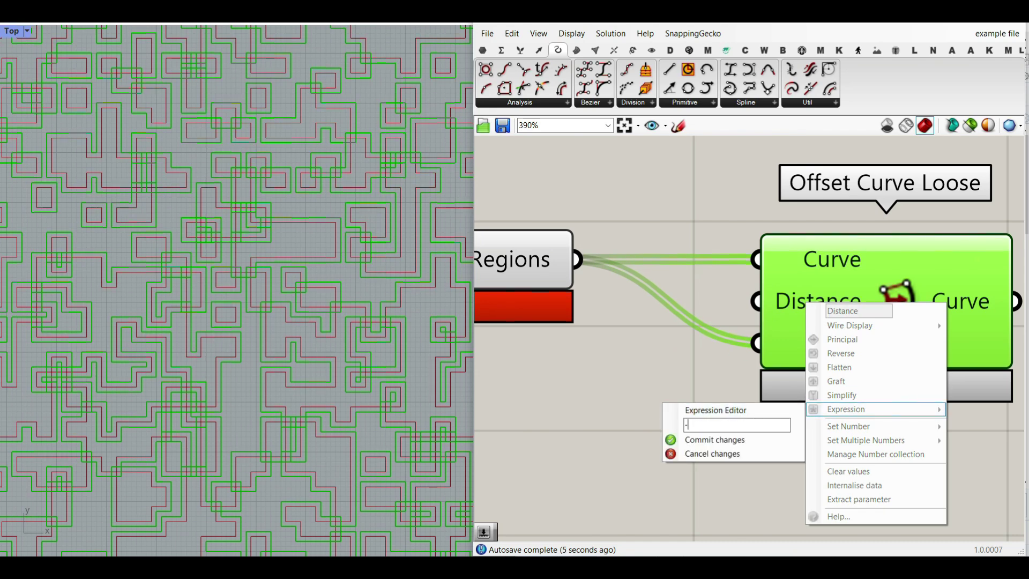
{"action": "type", "text": "x"}
{"action": "left_click", "coordinate": [758, 439]}
Turn off the preview of Network Regions and Trace Bitmap.
{"action": "right_click_drag", "start_coordinate": [652, 394], "coordinate": [774, 390]}
{"action": "right_click", "coordinate": [566, 253]}
{"action": "left_click", "coordinate": [591, 276]}
{"action": "scroll", "coordinate": [632, 316], "scroll_direction": "down", "scroll_amount": 3}
{"action": "right_click_drag", "start_coordinate": [485, 300], "coordinate": [792, 305]}
{"action": "right_click", "coordinate": [614, 285]}
{"action": "left_click", "coordinate": [631, 309]}
Add a number slider, connect it to Offset Curve Loose's Distance input and set it to 0.75.
{"action": "right_click_drag", "start_coordinate": [814, 385], "coordinate": [523, 386]}
{"action": "scroll", "coordinate": [622, 311], "scroll_direction": "up", "scroll_amount": 2}
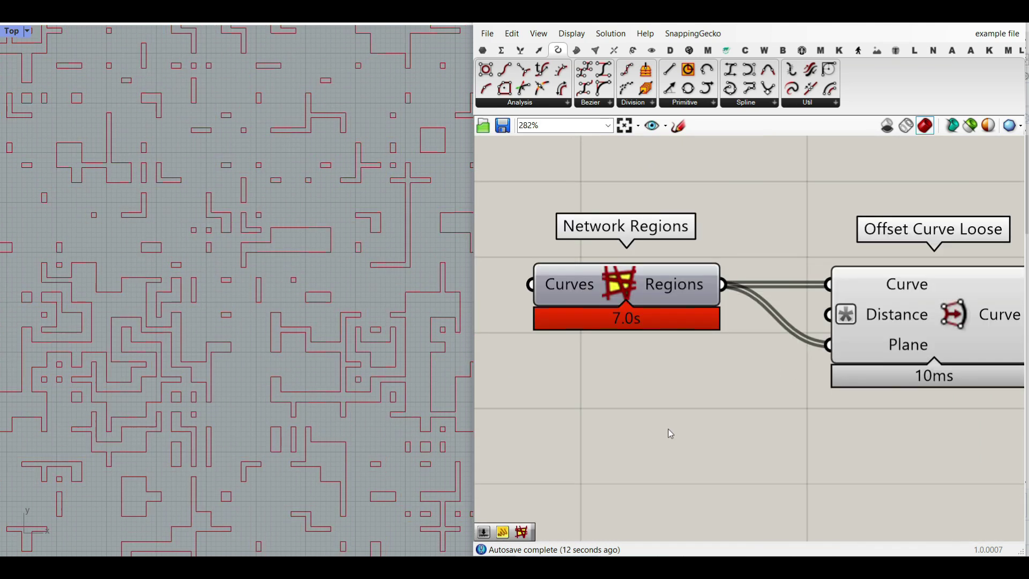
{"action": "double_click", "coordinate": [669, 429]}
{"action": "type", "text": "9.22"}
{"action": "key", "text": "Return"}
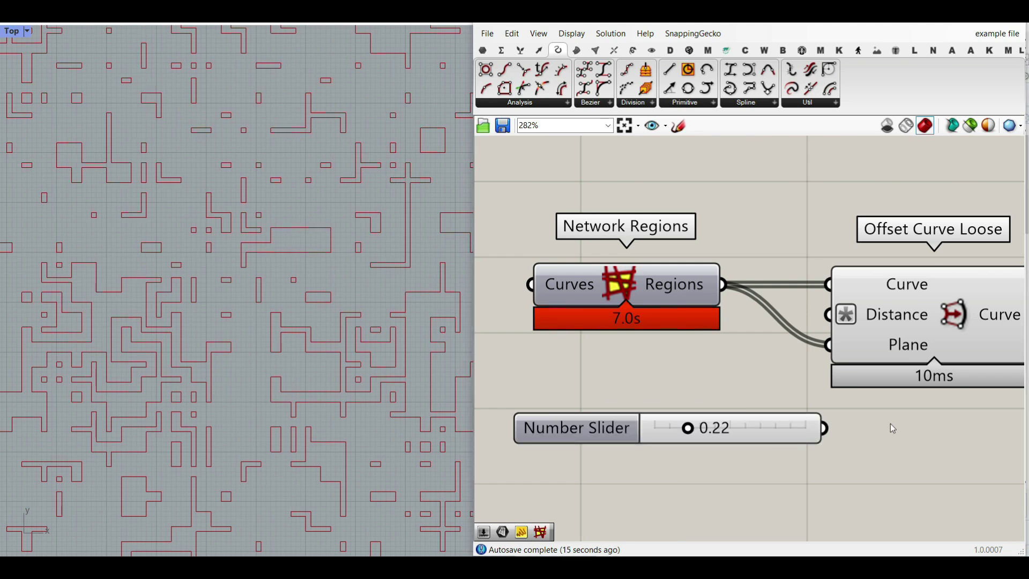
{"action": "left_click_drag", "start_coordinate": [825, 429], "coordinate": [828, 315]}
{"action": "left_click_drag", "start_coordinate": [689, 429], "coordinate": [769, 431]}
{"action": "scroll", "coordinate": [328, 360], "scroll_direction": "down", "scroll_amount": 5}
{"action": "right_click_drag", "start_coordinate": [410, 337], "coordinate": [358, 368]}
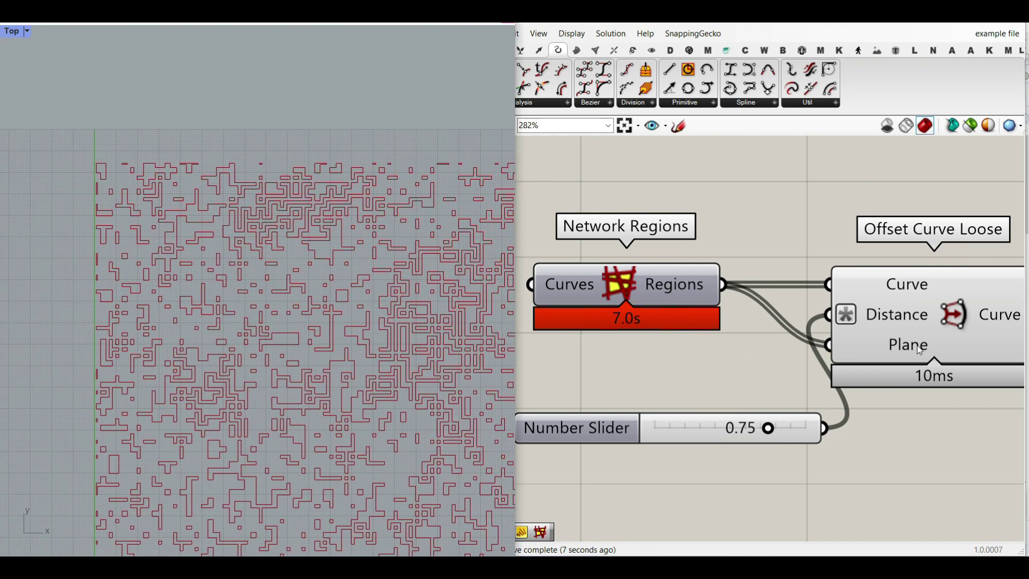
Add a Surface parameter beside Offset Curve Loose and connect the offset Curve output to it.
{"action": "scroll", "coordinate": [738, 321], "scroll_direction": "down", "scroll_amount": 5}
{"action": "left_click", "coordinate": [482, 49]}
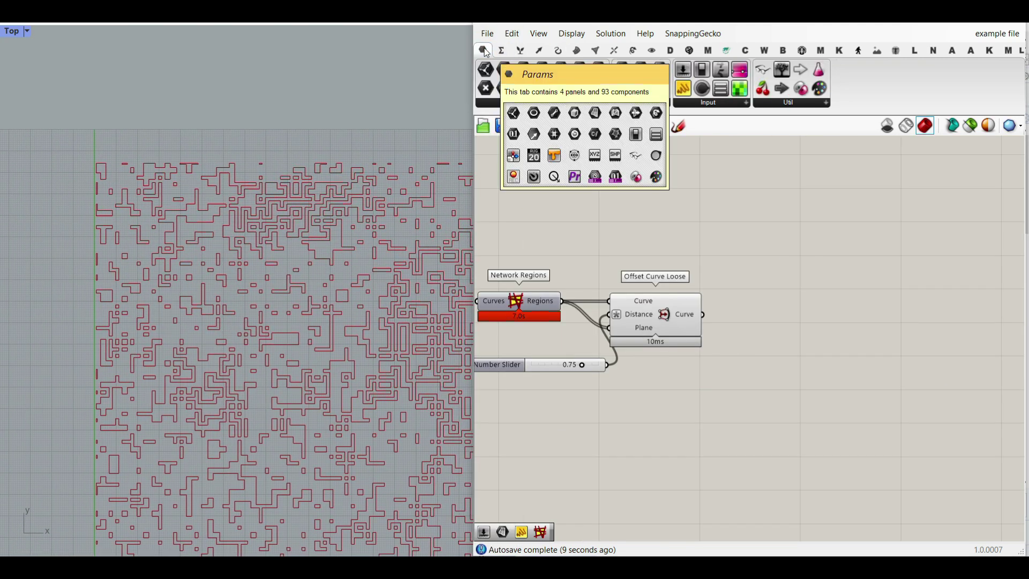
{"action": "left_click", "coordinate": [603, 71]}
{"action": "scroll", "coordinate": [755, 290], "scroll_direction": "up", "scroll_amount": 3}
{"action": "left_click", "coordinate": [728, 342]}
{"action": "left_click_drag", "start_coordinate": [669, 334], "coordinate": [733, 333]}
{"action": "left_click", "coordinate": [692, 370]}
{"action": "scroll", "coordinate": [213, 351], "scroll_direction": "down", "scroll_amount": 8}
{"action": "right_click_drag", "start_coordinate": [257, 357], "coordinate": [262, 331]}
{"action": "scroll", "coordinate": [261, 328], "scroll_direction": "up", "scroll_amount": 6}
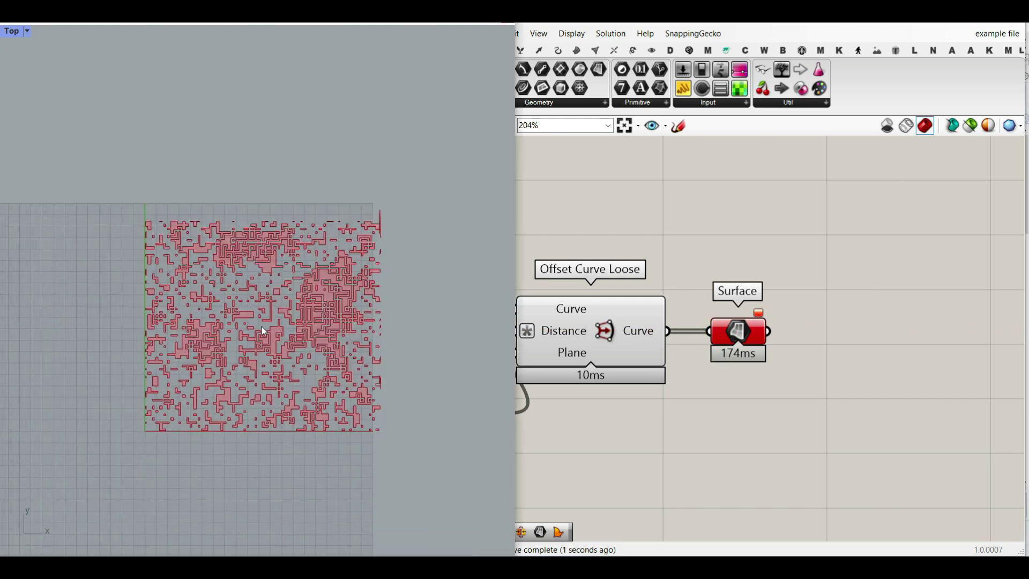
{"action": "right_click_drag", "start_coordinate": [243, 426], "coordinate": [233, 403]}
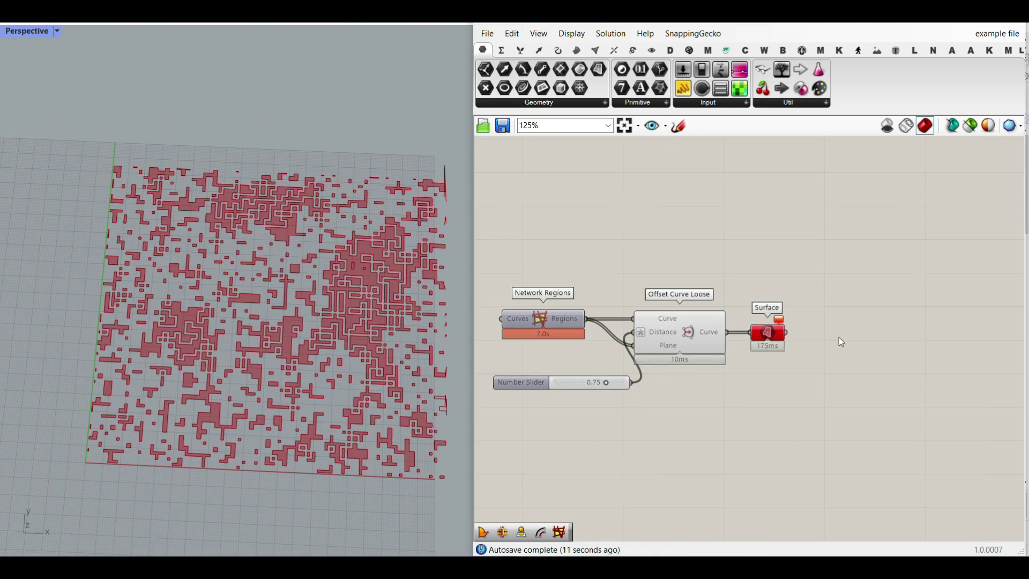
Disable Network Regions, its distance slider, Offset Curve Loose and the Surface parameter together.
{"action": "scroll", "coordinate": [839, 339], "scroll_direction": "up", "scroll_amount": 1}
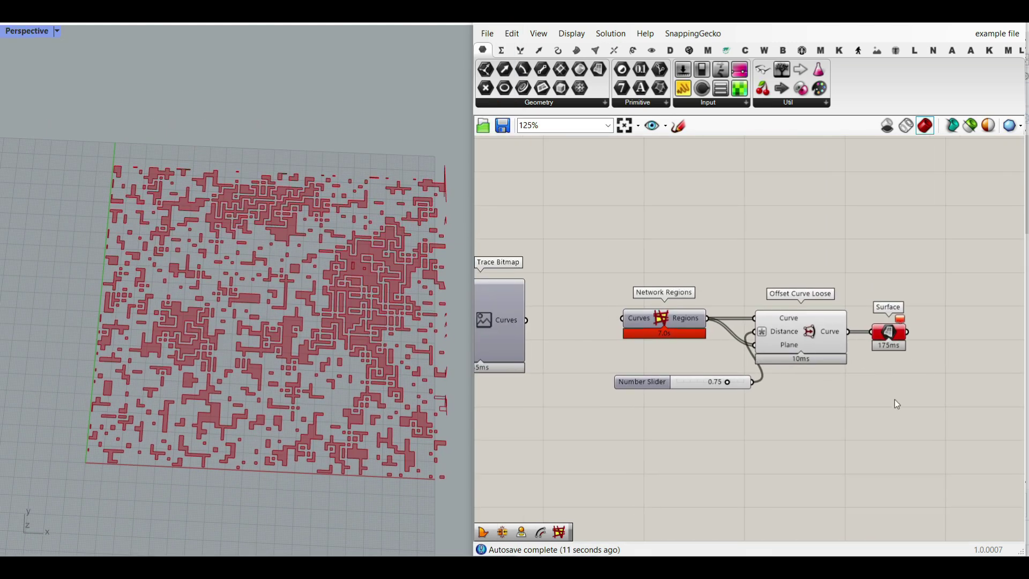
{"action": "left_click_drag", "start_coordinate": [897, 402], "coordinate": [668, 223]}
{"action": "right_click", "coordinate": [669, 223]}
{"action": "left_click", "coordinate": [707, 271]}
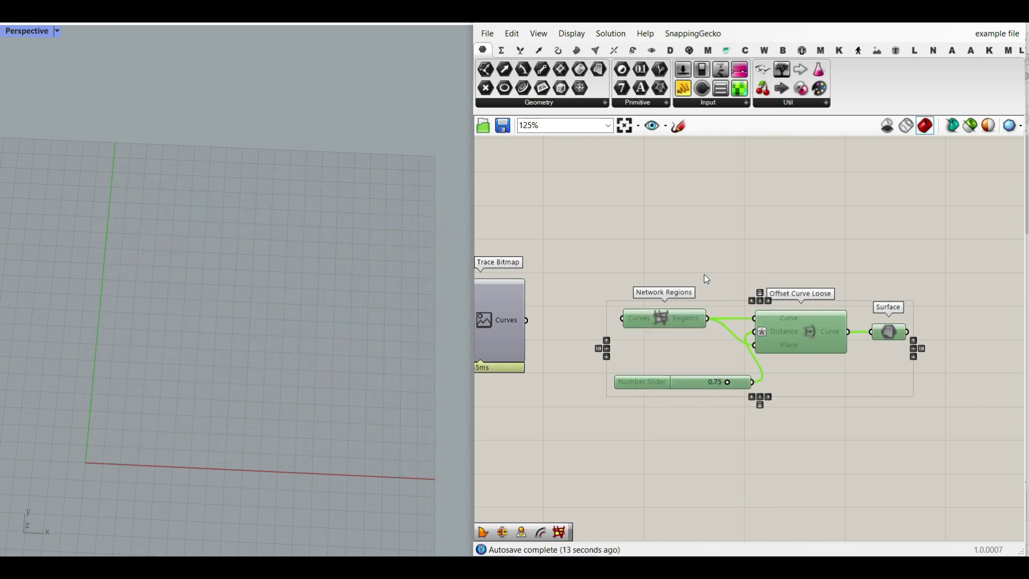
Turn the preview of Trace Bitmap back on.
{"action": "right_click_drag", "start_coordinate": [516, 332], "coordinate": [735, 328]}
{"action": "right_click", "coordinate": [721, 311]}
{"action": "left_click", "coordinate": [751, 343]}
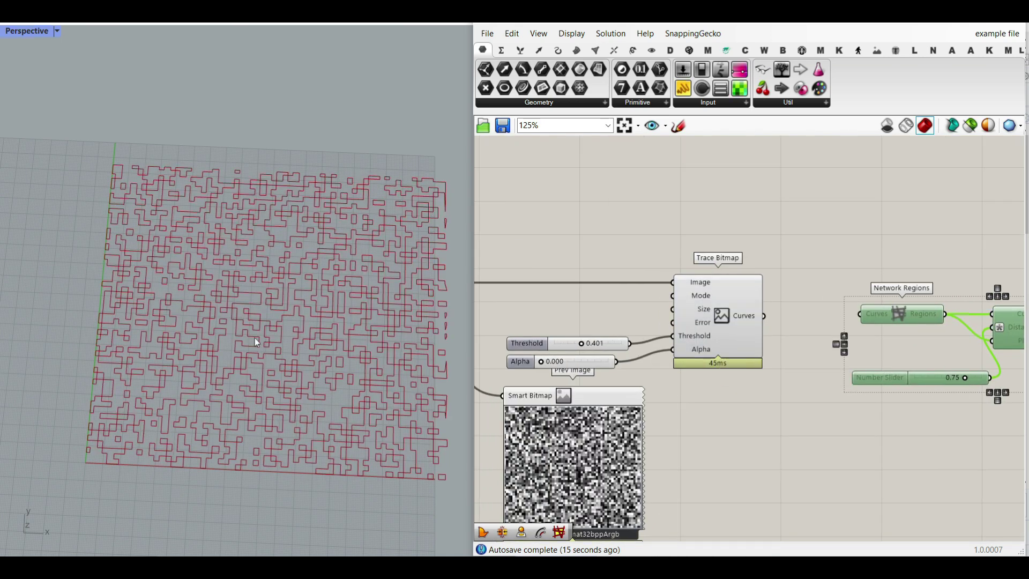
{"action": "scroll", "coordinate": [256, 342], "scroll_direction": "up", "scroll_amount": 2}
Add a Bitmap+ Effects Filter component and connect Procedural Cellular's Image output to its Image input.
{"action": "mouse_move", "coordinate": [573, 308]}
{"action": "right_mouse_down"}
{"action": "mouse_move", "coordinate": [786, 305]}
{"action": "mouse_move", "coordinate": [714, 262]}
{"action": "right_mouse_up"}
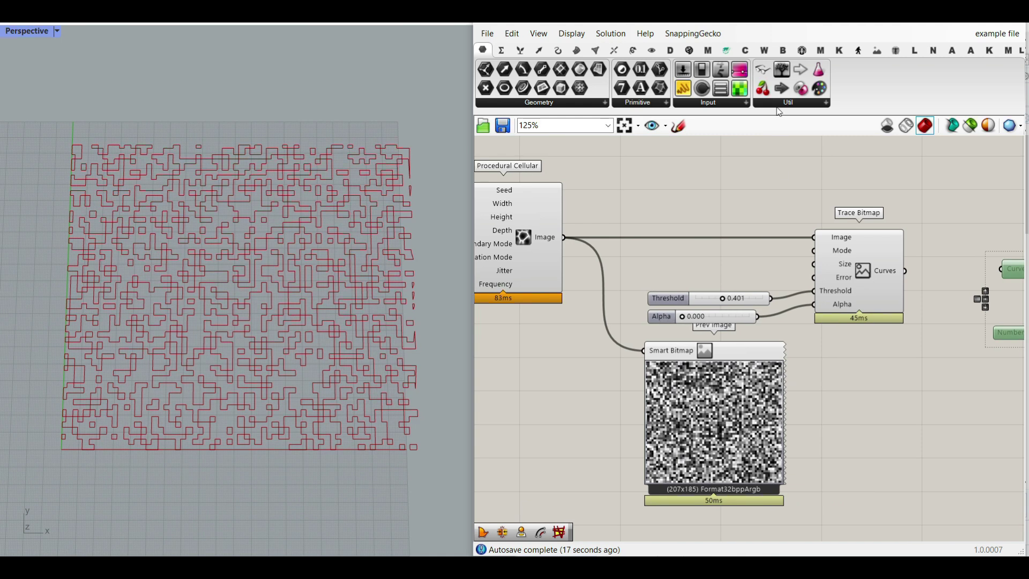
{"action": "left_click", "coordinate": [874, 53]}
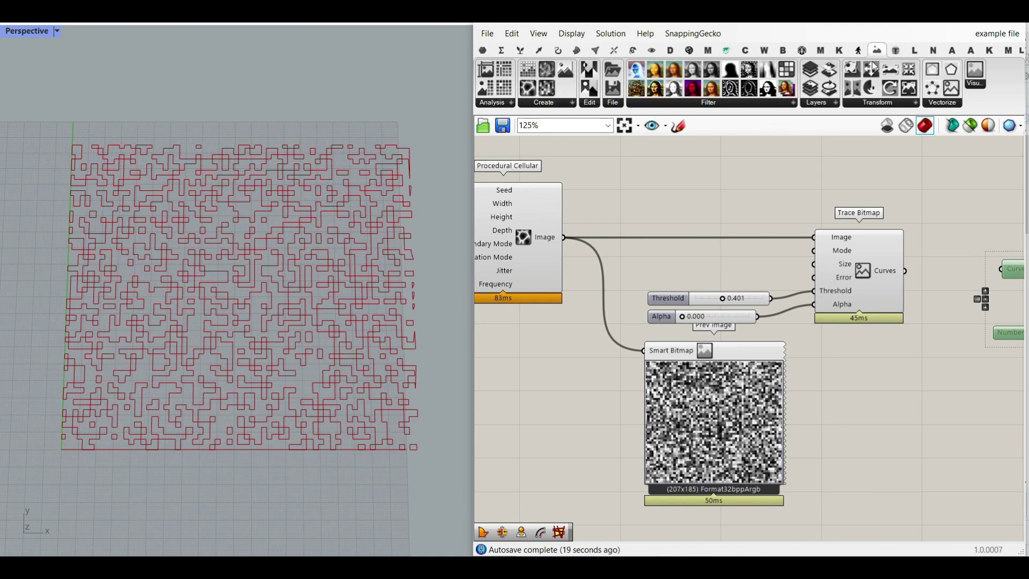
{"action": "left_click", "coordinate": [695, 104]}
{"action": "left_click_drag", "start_coordinate": [750, 126], "coordinate": [610, 395]}
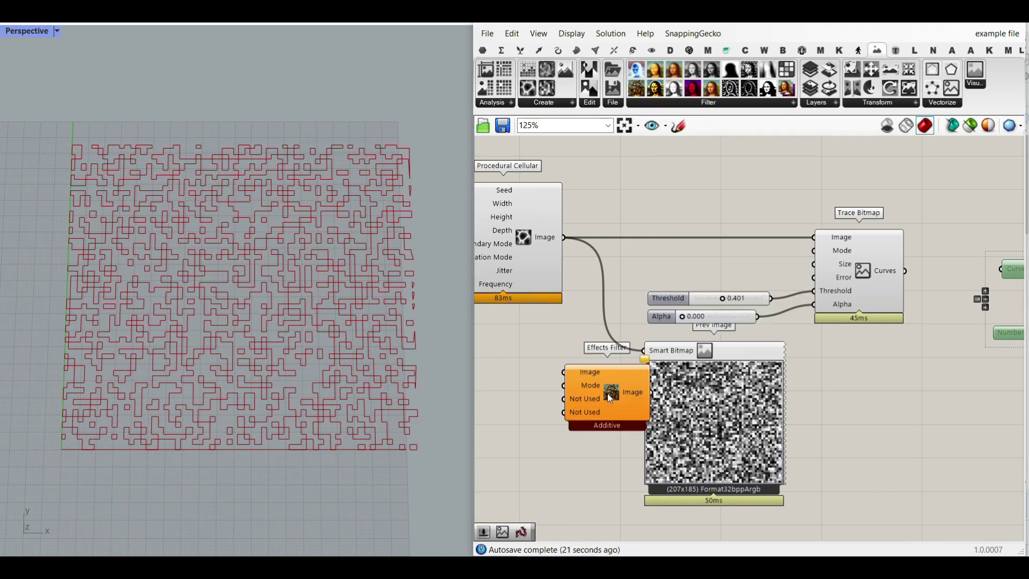
{"action": "scroll", "coordinate": [578, 285], "scroll_direction": "up", "scroll_amount": 4}
{"action": "left_click_drag", "start_coordinate": [569, 186], "coordinate": [634, 406]}
Connect the Effects Filter's Image output to the Smart Bitmap preview and to Trace Bitmap's Image input.
{"action": "right_click_drag", "start_coordinate": [634, 405], "coordinate": [573, 404]}
{"action": "scroll", "coordinate": [573, 403], "scroll_direction": "down", "scroll_amount": 1}
{"action": "left_click_drag", "start_coordinate": [647, 446], "coordinate": [711, 444]}
{"action": "left_click_drag", "start_coordinate": [678, 399], "coordinate": [692, 372]}
{"action": "mouse_move", "coordinate": [639, 431]}
{"action": "left_mouse_down"}
{"action": "mouse_move", "coordinate": [816, 232]}
{"action": "mouse_move", "coordinate": [863, 218]}
{"action": "left_mouse_up"}
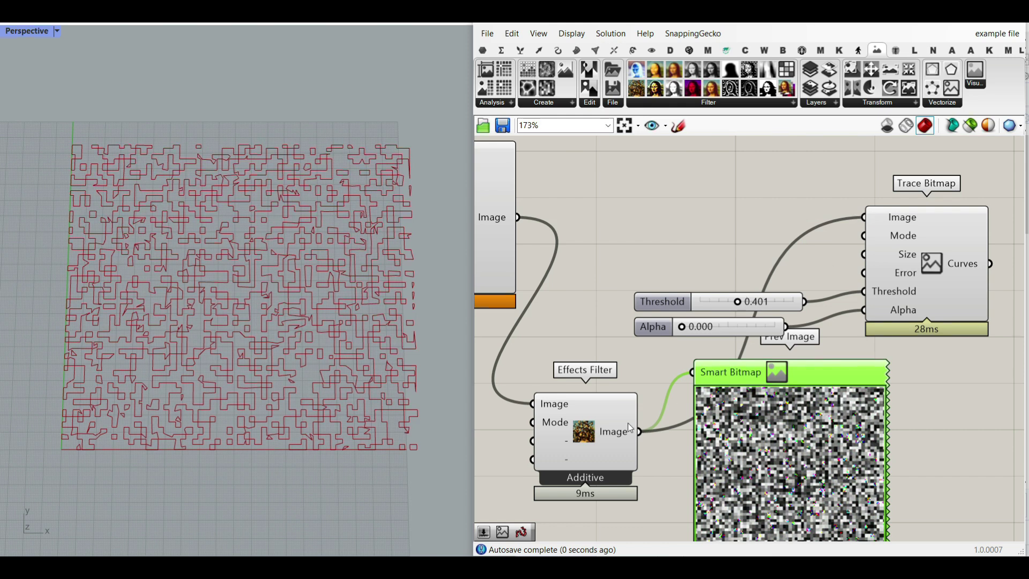
Set the Effects Filter's mode to Jitter.
{"action": "right_click_drag", "start_coordinate": [546, 447], "coordinate": [619, 424]}
{"action": "right_click", "coordinate": [628, 401]}
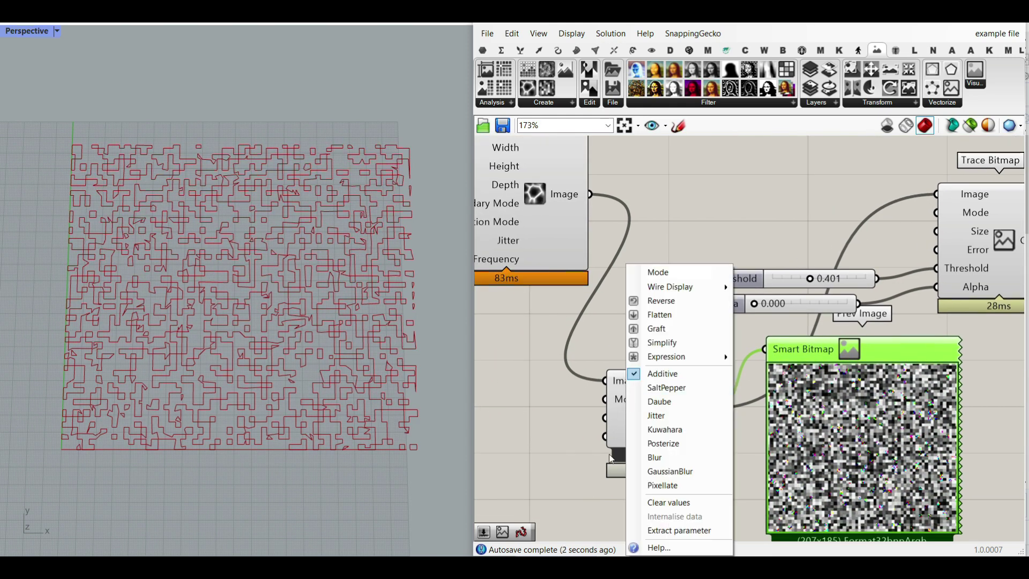
{"action": "left_click", "coordinate": [661, 414]}
Set Trace Bitmap's Threshold slider to 0.316 and its Alpha slider to 1.000.
{"action": "scroll", "coordinate": [822, 292], "scroll_direction": "up", "scroll_amount": 3}
{"action": "mouse_move", "coordinate": [809, 275]}
{"action": "left_mouse_down"}
{"action": "mouse_move", "coordinate": [825, 275]}
{"action": "mouse_move", "coordinate": [768, 275]}
{"action": "mouse_move", "coordinate": [817, 273]}
{"action": "mouse_move", "coordinate": [794, 274]}
{"action": "mouse_move", "coordinate": [806, 274]}
{"action": "left_mouse_up"}
{"action": "left_click_drag", "start_coordinate": [715, 317], "coordinate": [887, 313]}
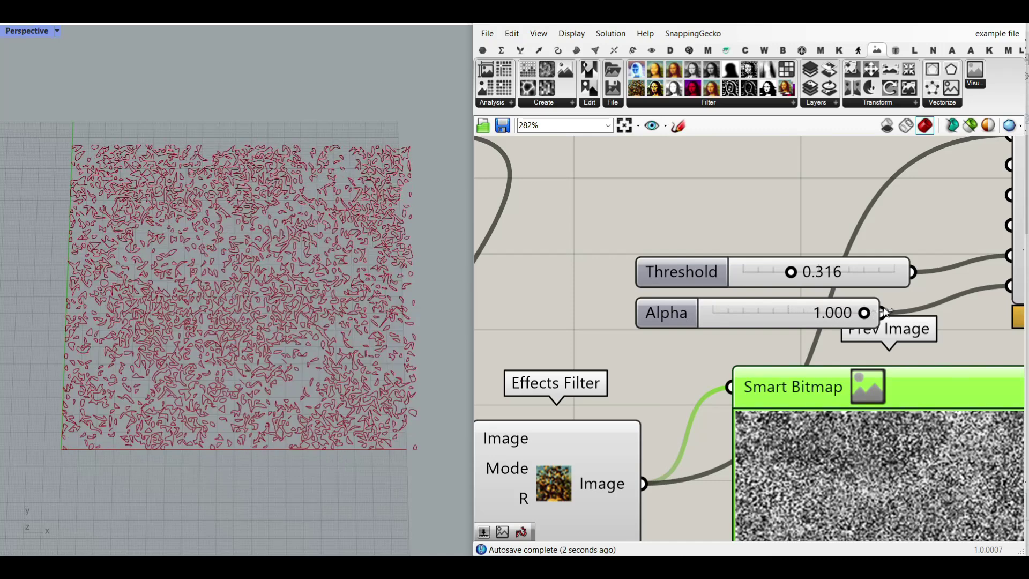
{"action": "scroll", "coordinate": [211, 327], "scroll_direction": "up", "scroll_amount": 4}
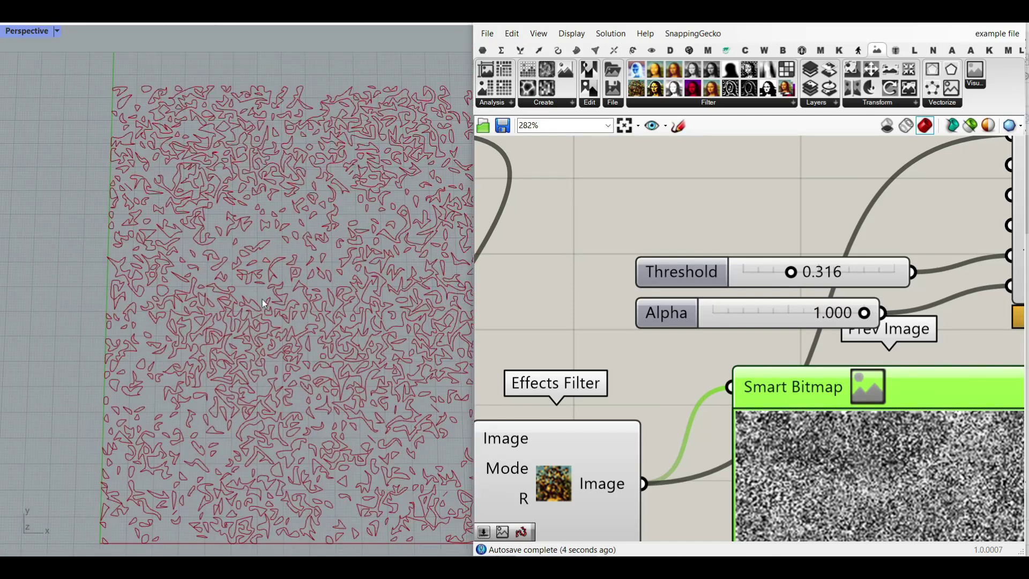
{"action": "scroll", "coordinate": [247, 210], "scroll_direction": "up", "scroll_amount": 4}
{"action": "scroll", "coordinate": [294, 282], "scroll_direction": "down", "scroll_amount": 5}
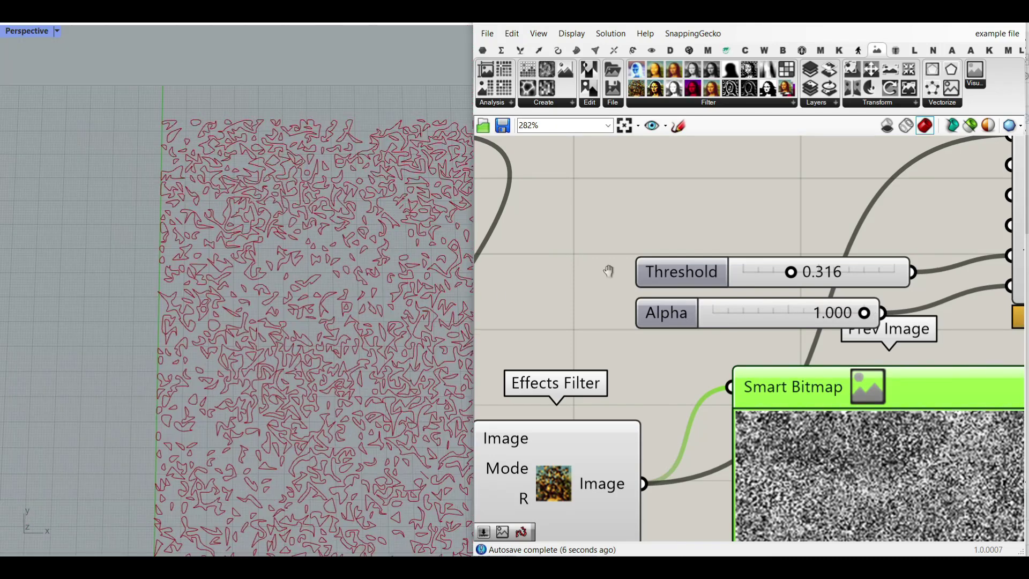
Set Procedural Cellular's Jitter slider to 0.52.
{"action": "right_click_drag", "start_coordinate": [609, 271], "coordinate": [768, 276]}
{"action": "scroll", "coordinate": [767, 276], "scroll_direction": "down", "scroll_amount": 5}
{"action": "right_click_drag", "start_coordinate": [676, 306], "coordinate": [816, 316]}
{"action": "scroll", "coordinate": [754, 248], "scroll_direction": "up", "scroll_amount": 4}
{"action": "right_click_drag", "start_coordinate": [570, 292], "coordinate": [710, 303]}
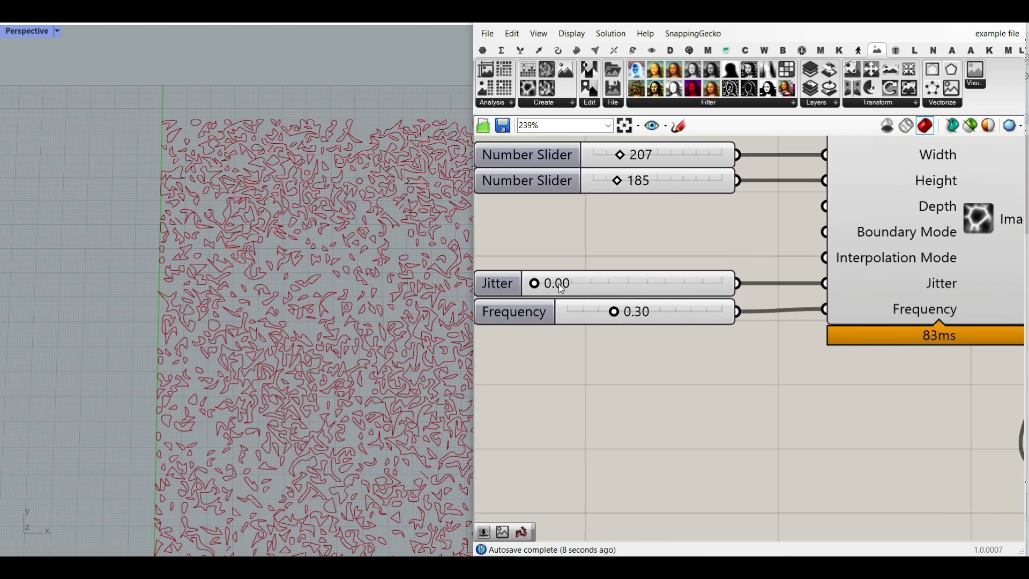
{"action": "left_click_drag", "start_coordinate": [536, 283], "coordinate": [626, 283]}
{"action": "right_click_drag", "start_coordinate": [364, 324], "coordinate": [271, 273], "text": "shift"}
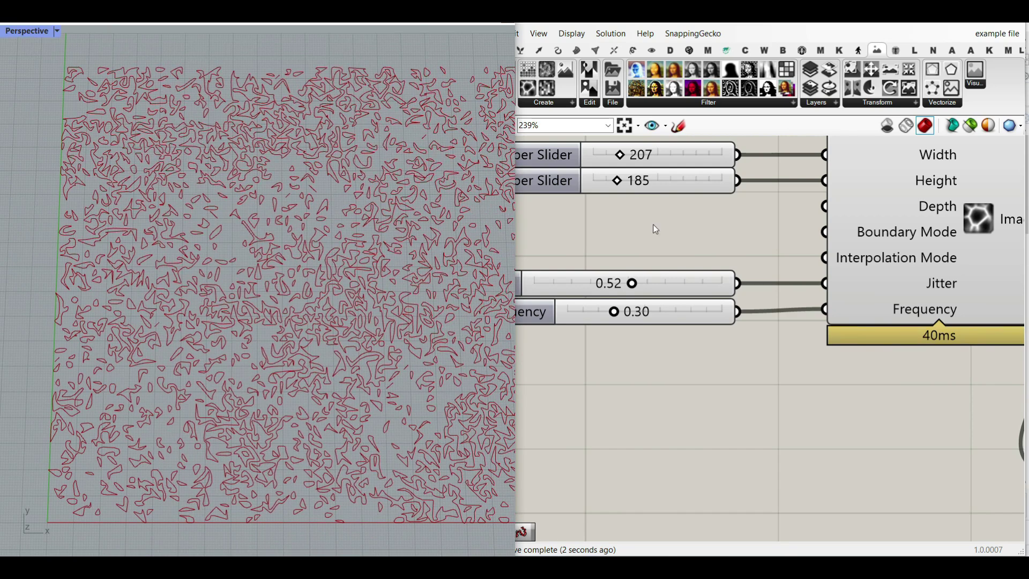
Set Procedural Cellular's Seed slider to 402 and its Width slider to 278.
{"action": "right_click_drag", "start_coordinate": [653, 225], "coordinate": [691, 339]}
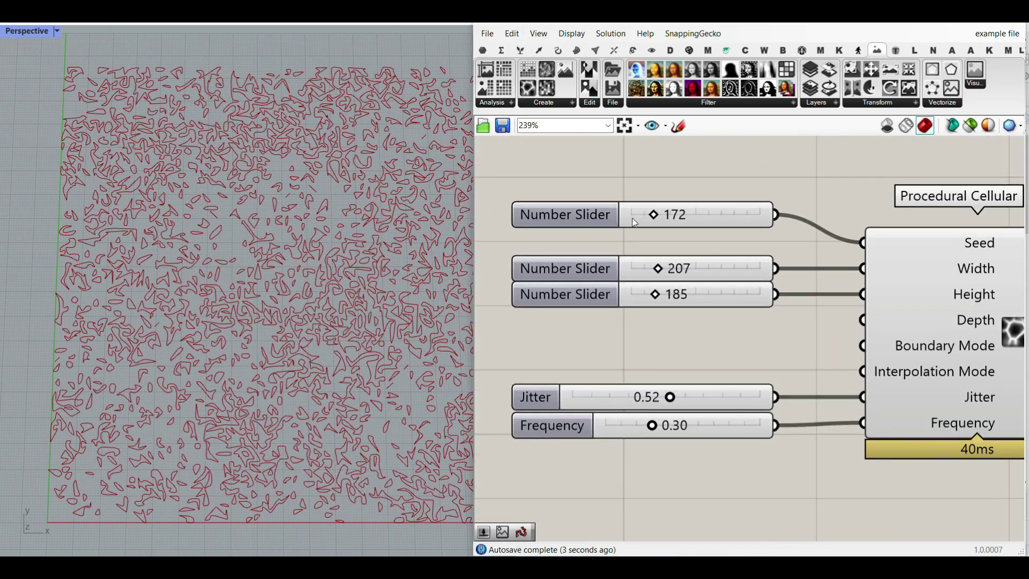
{"action": "left_click_drag", "start_coordinate": [654, 216], "coordinate": [683, 215]}
{"action": "scroll", "coordinate": [325, 315], "scroll_direction": "down", "scroll_amount": 7}
{"action": "right_click_drag", "start_coordinate": [366, 317], "coordinate": [325, 323], "text": "shift"}
{"action": "left_click_drag", "start_coordinate": [659, 272], "coordinate": [667, 271]}
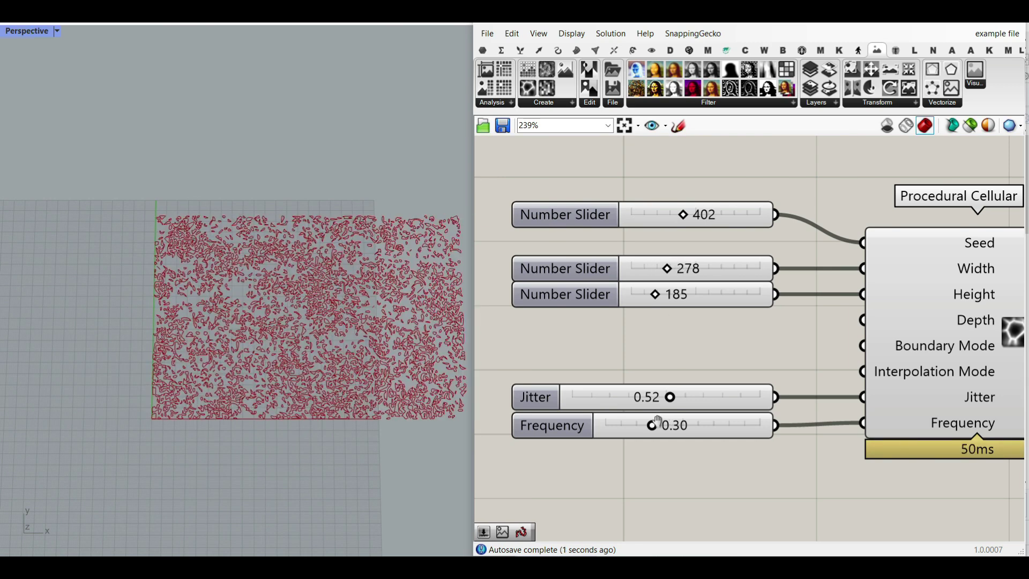
Lower Procedural Cellular's Frequency slider and raise its Seed slider to vary the pattern.
{"action": "scroll", "coordinate": [653, 426], "scroll_direction": "up", "scroll_amount": 2}
{"action": "left_click_drag", "start_coordinate": [650, 443], "coordinate": [581, 445]}
{"action": "right_click_drag", "start_coordinate": [353, 381], "coordinate": [280, 401], "text": "shift"}
{"action": "scroll", "coordinate": [193, 355], "scroll_direction": "down", "scroll_amount": 4}
{"action": "right_click_drag", "start_coordinate": [642, 201], "coordinate": [698, 368]}
{"action": "left_click_drag", "start_coordinate": [751, 262], "coordinate": [776, 262]}
{"action": "scroll", "coordinate": [202, 396], "scroll_direction": "up", "scroll_amount": 3}
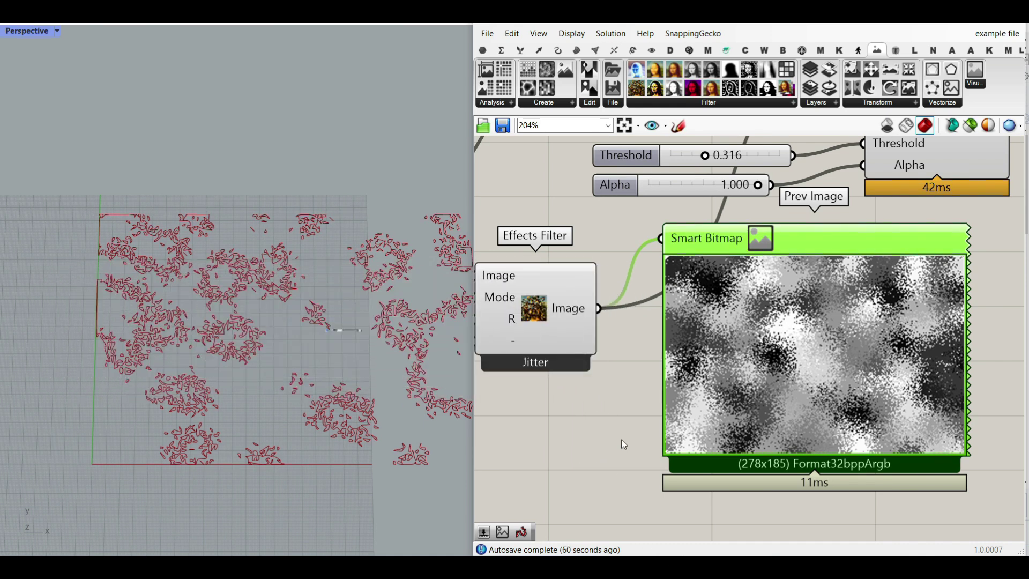
{"action": "scroll", "coordinate": [596, 416], "scroll_direction": "down", "scroll_amount": 6}
{"action": "scroll", "coordinate": [600, 305], "scroll_direction": "up", "scroll_amount": 4}
{"action": "right_click_drag", "start_coordinate": [611, 301], "coordinate": [667, 271]}
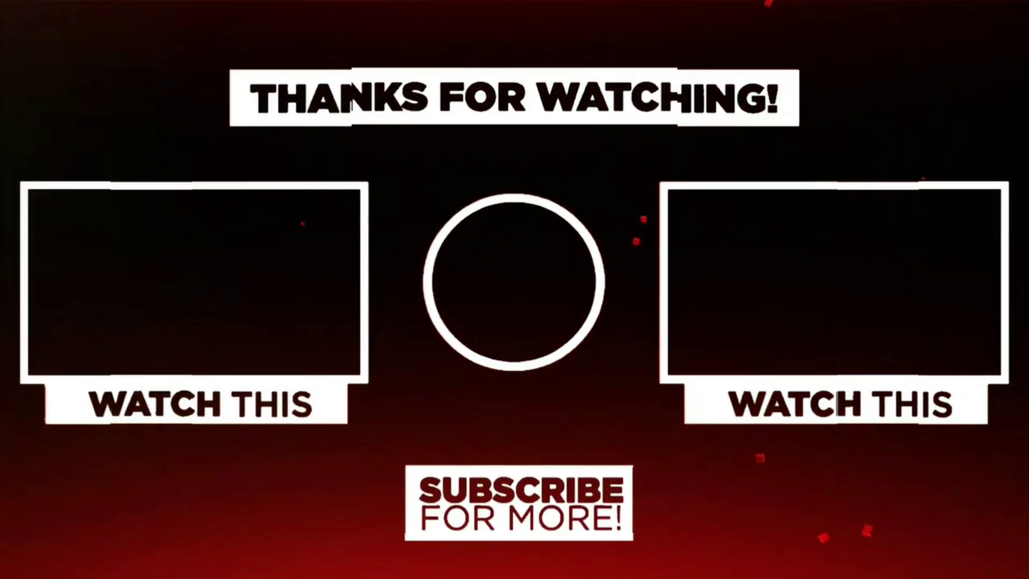